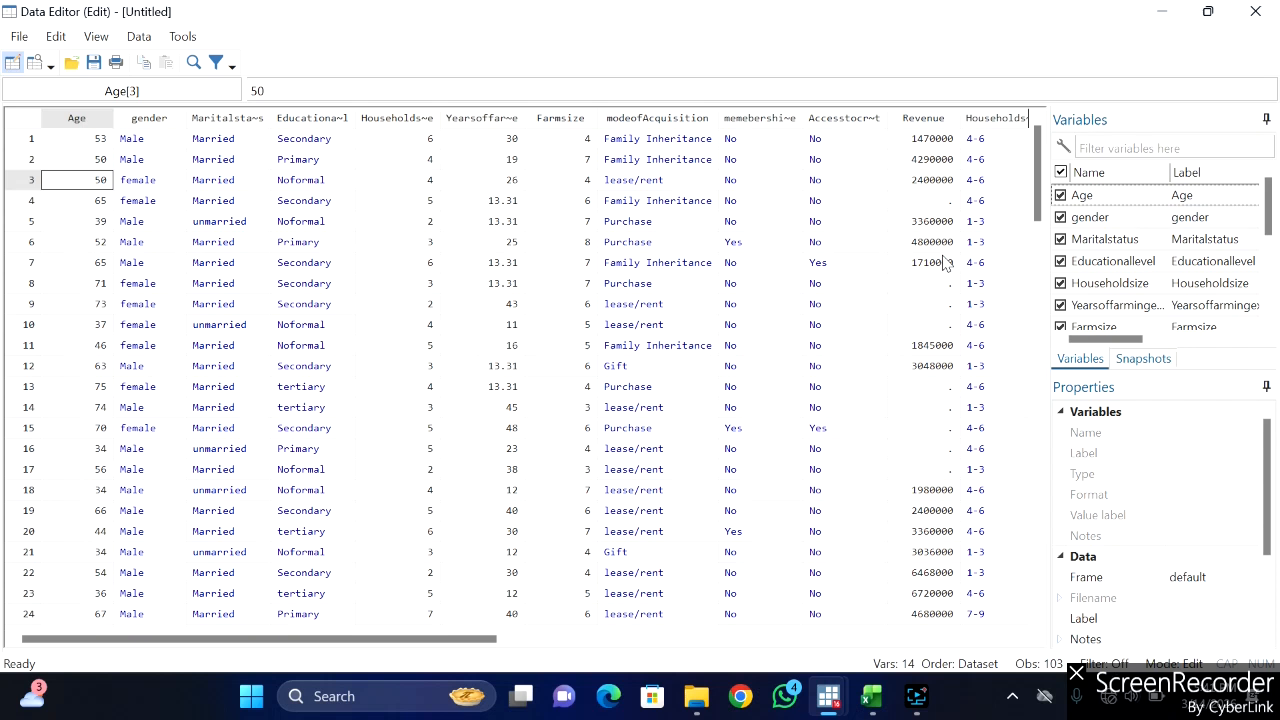
- Return to the main Stata results window and copy the mean of Revenue from the summary table
mouse_move(829, 700)
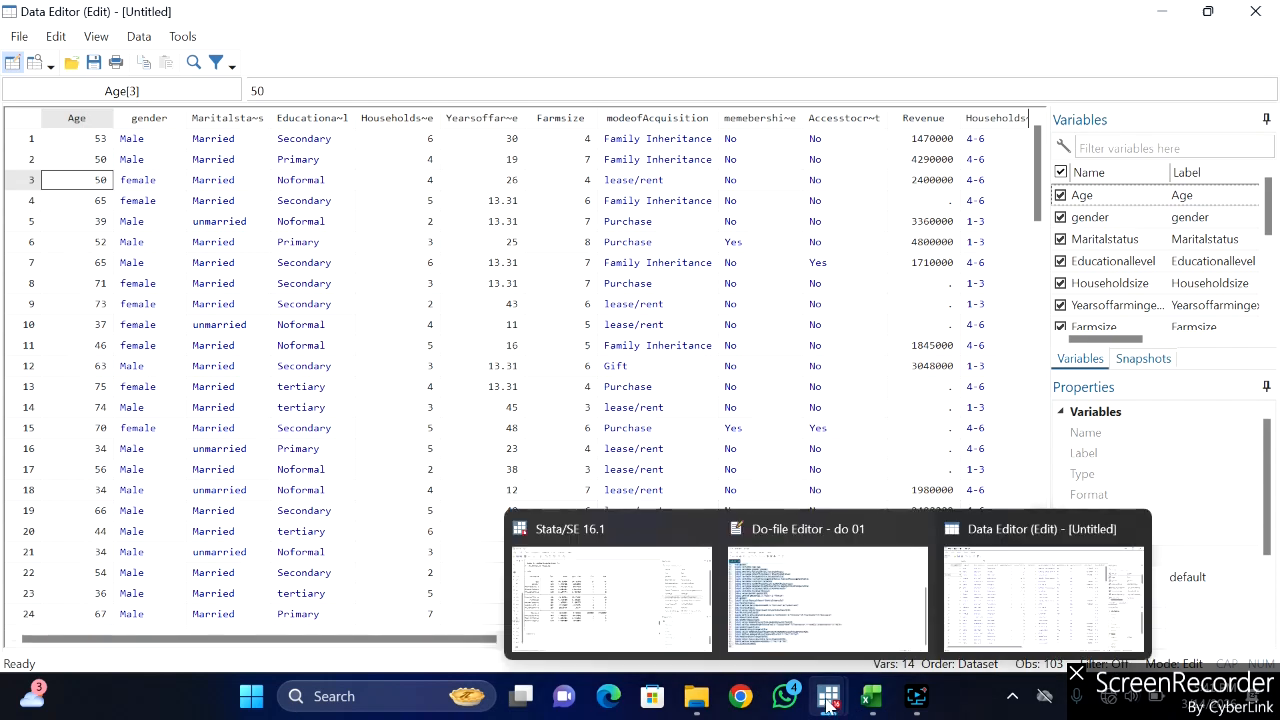
left_click(629, 594)
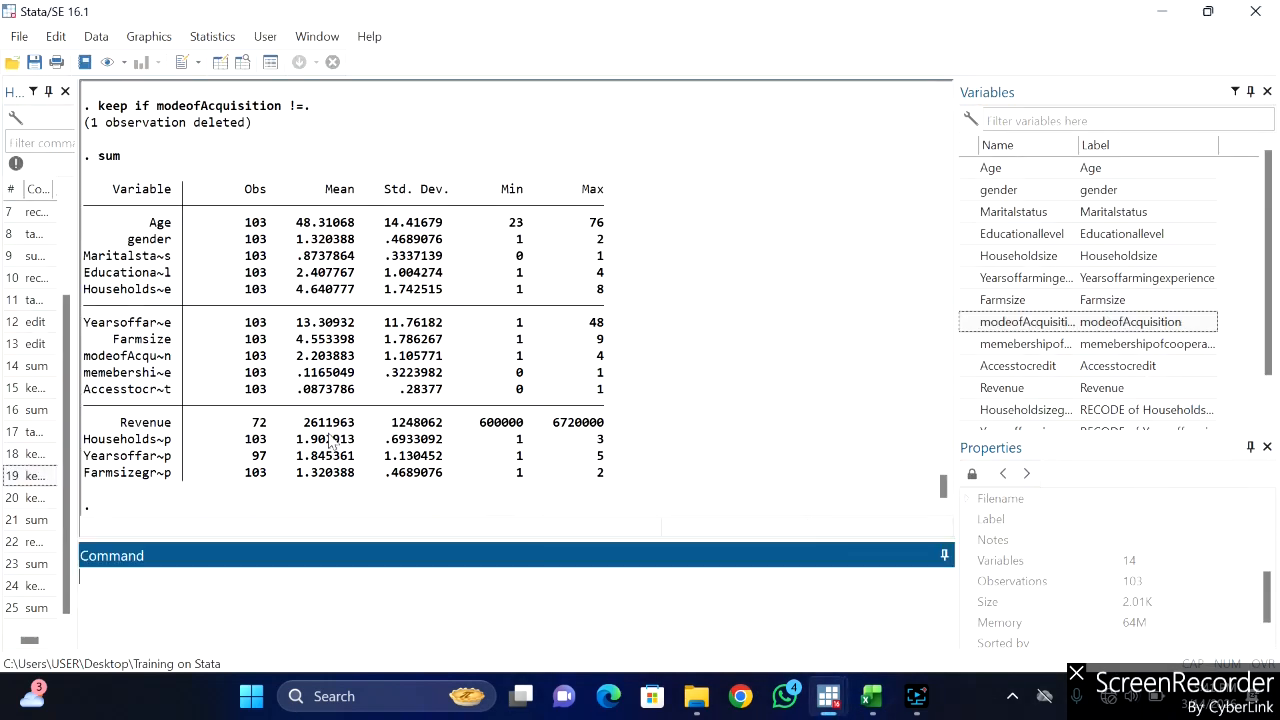
left_click_drag(304, 424, 356, 431)
key("ctrl+c")
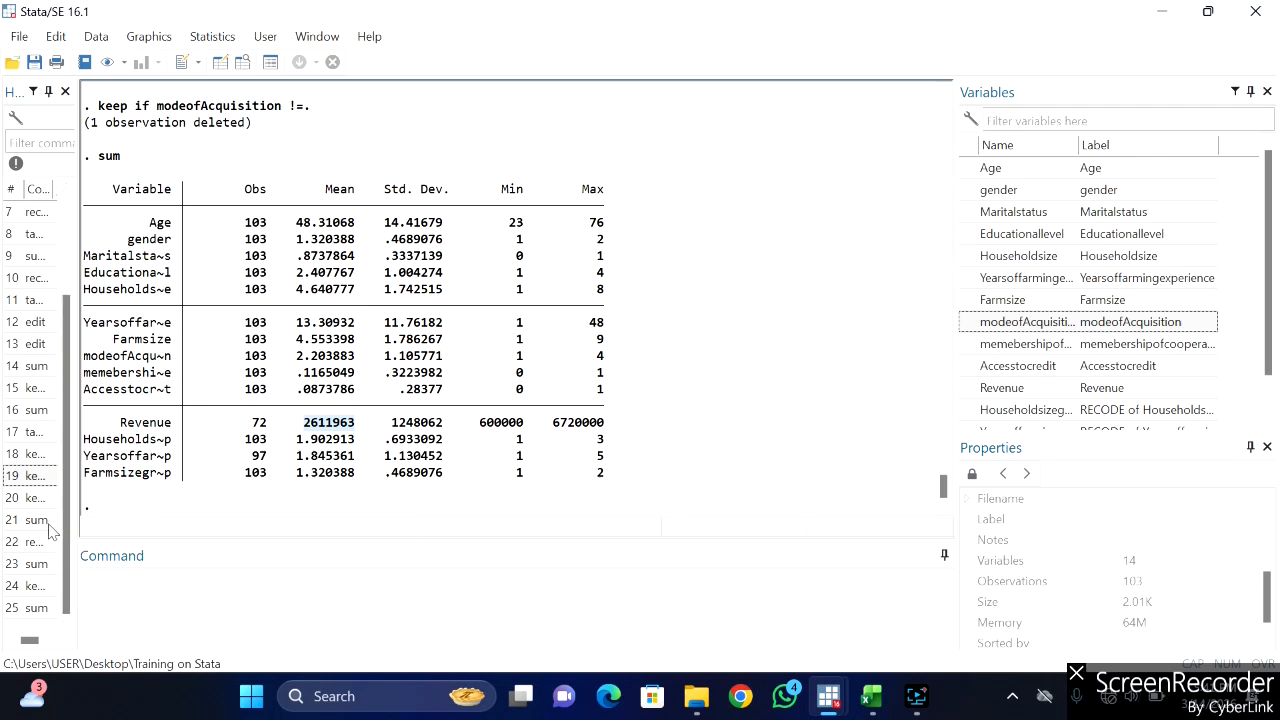
- Replace missing Revenue values with the copied mean by running replace Revenue=2611963 if Revenue==
left_click(100, 578)
type("rep")
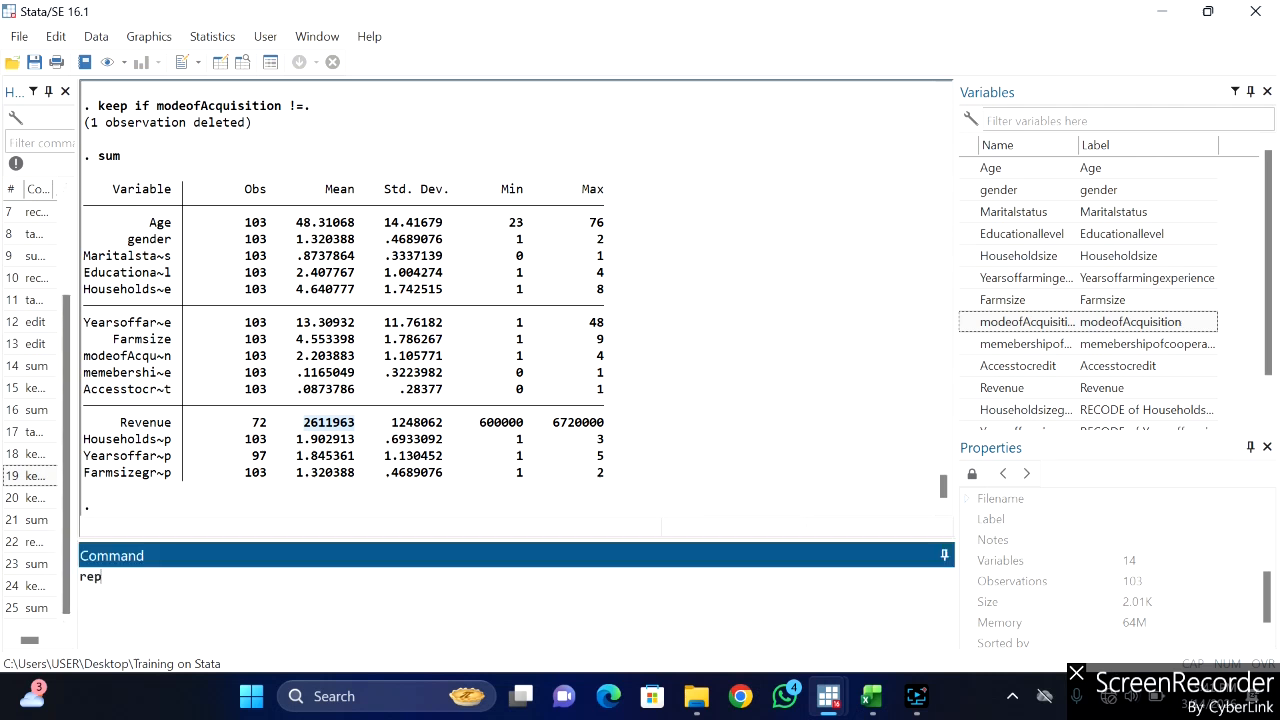
type("lace")
left_click(970, 389)
double_click(970, 389)
left_click(458, 570)
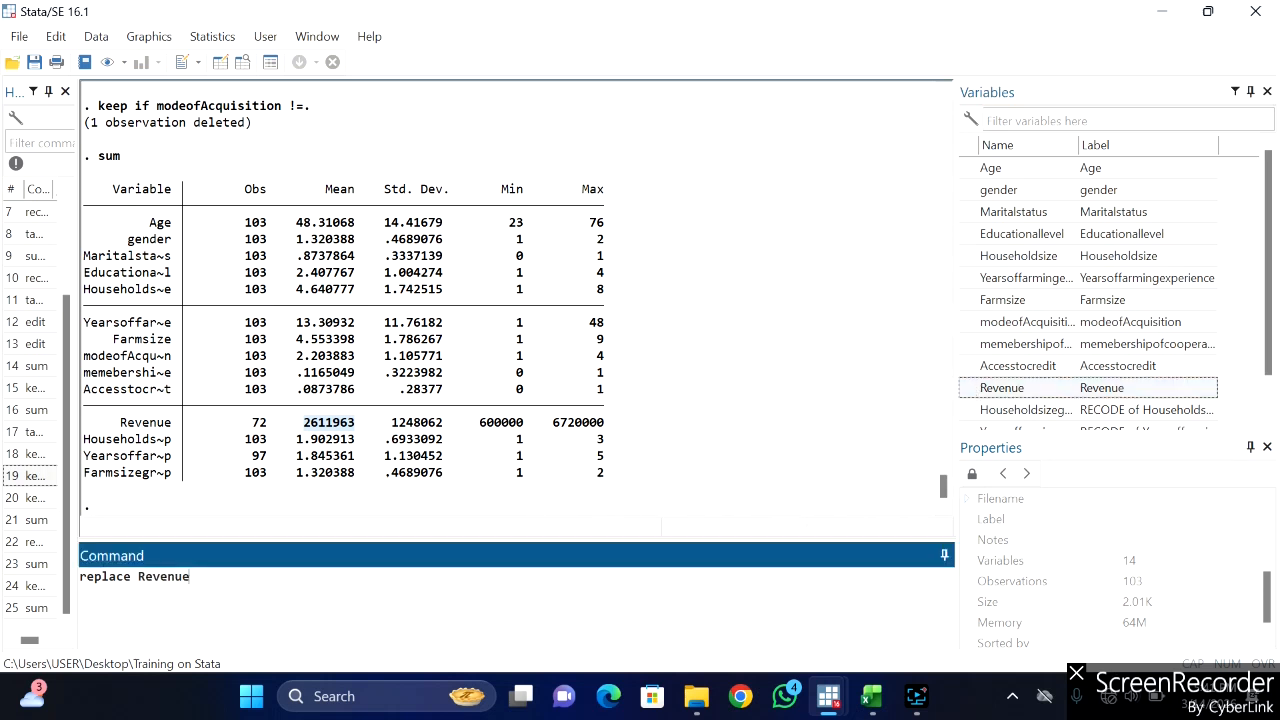
type("=")
key("ctrl+v")
type("if")
left_click(968, 390)
double_click(968, 390)
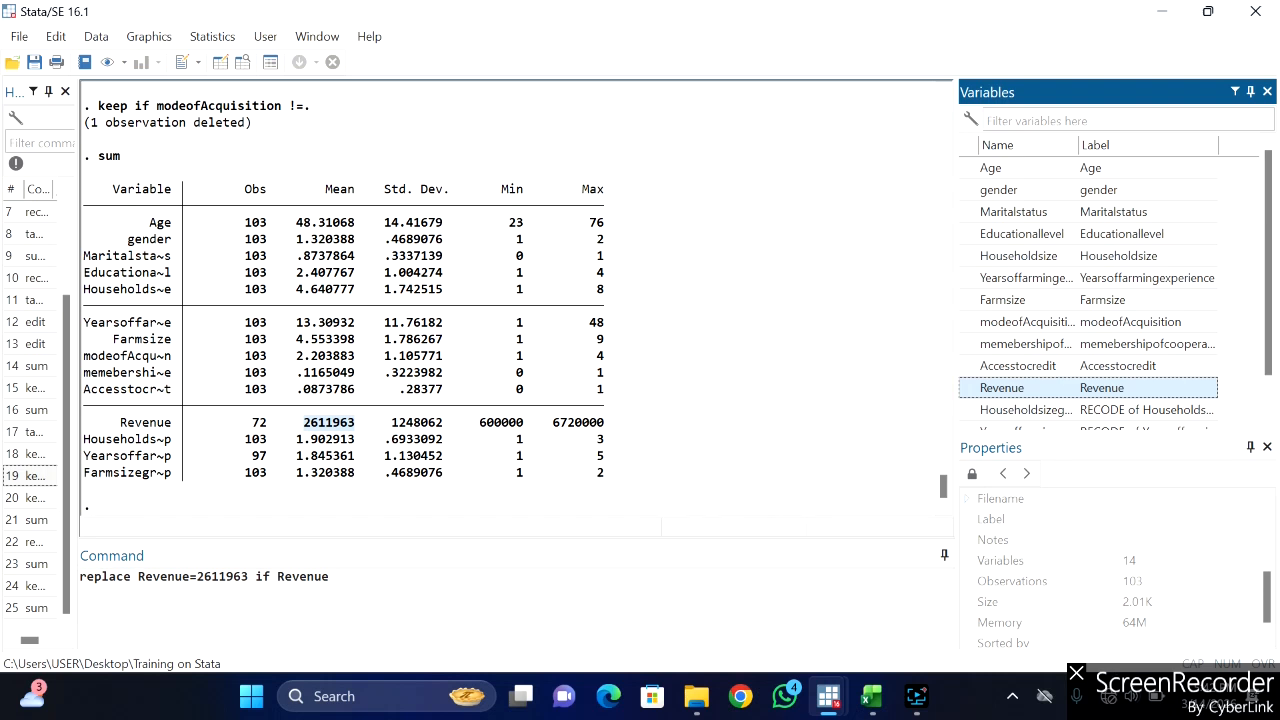
type("===")
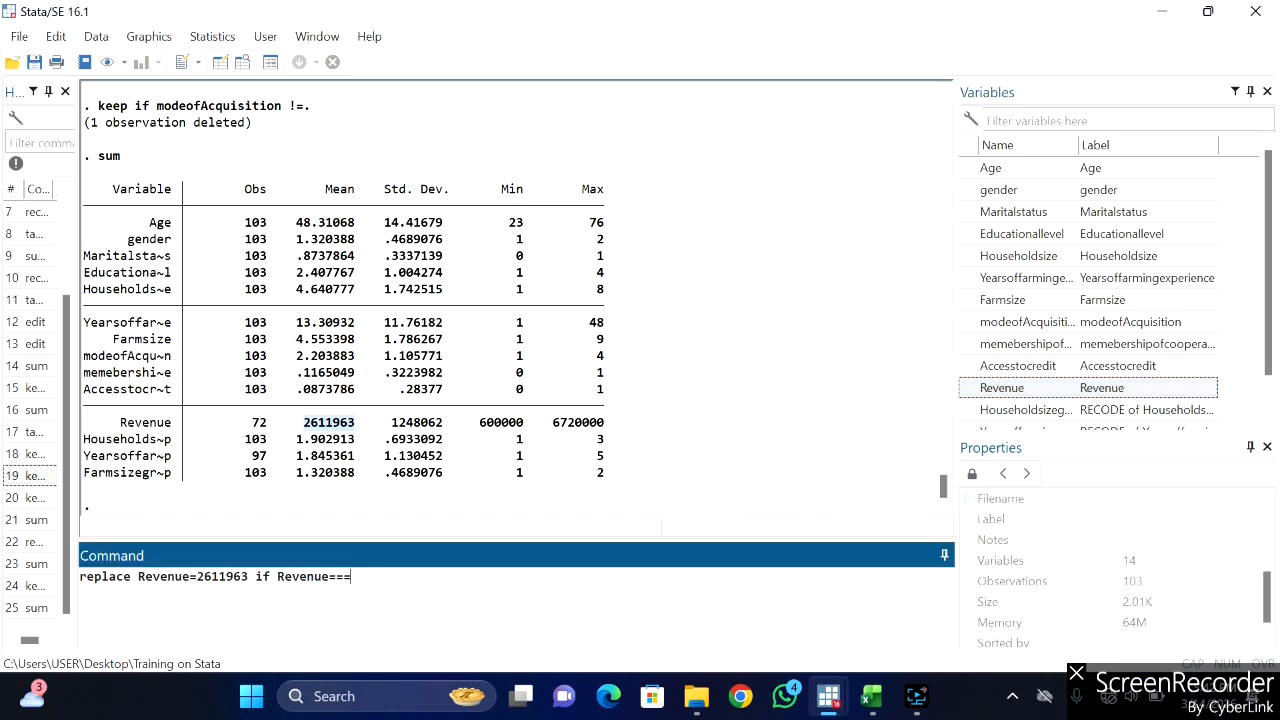
key("BackSpace")
key("Return")
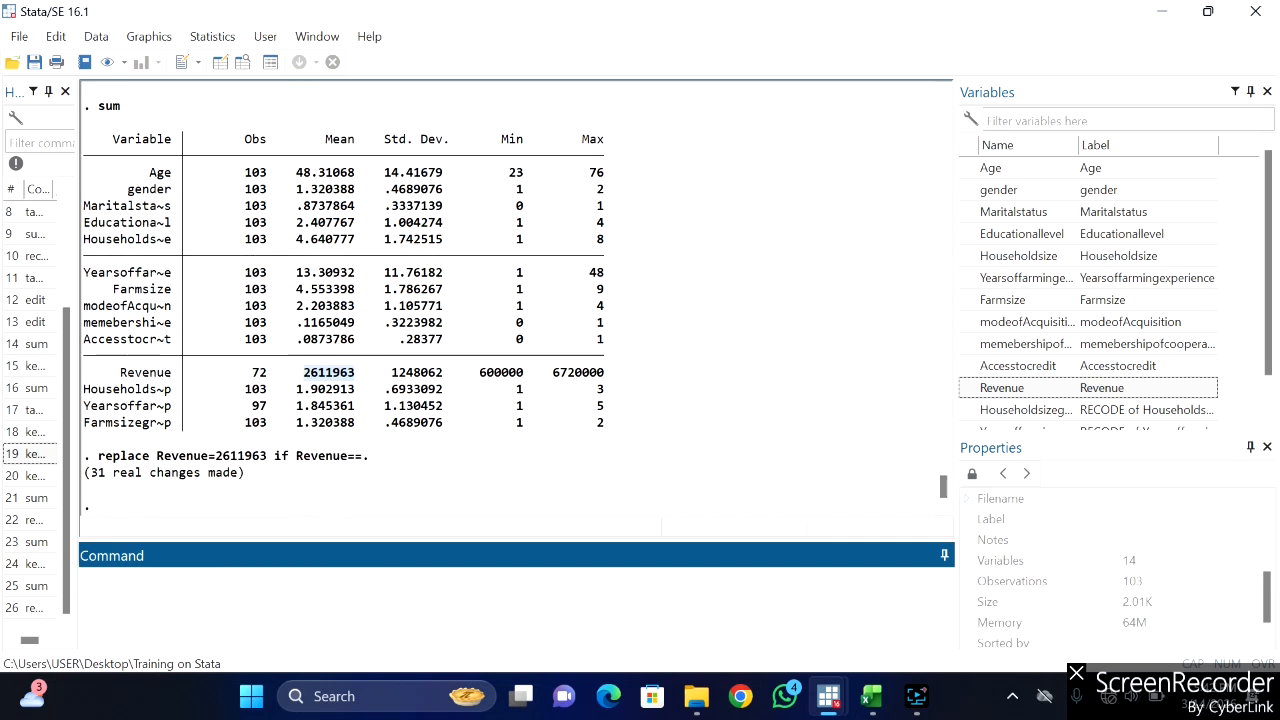
- Summarize all variables, inspect the Revenue and grouped columns in the Data Editor, and return to the results window
type("sum")
key("Return")
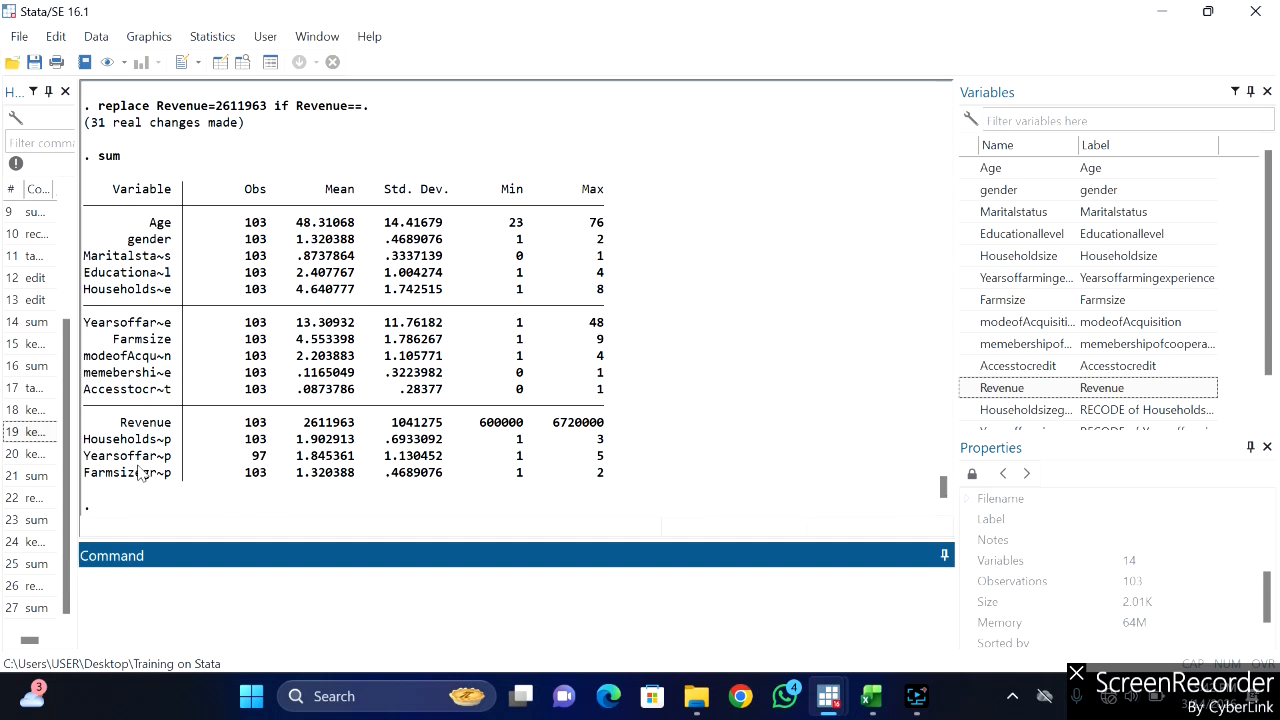
left_click(246, 63)
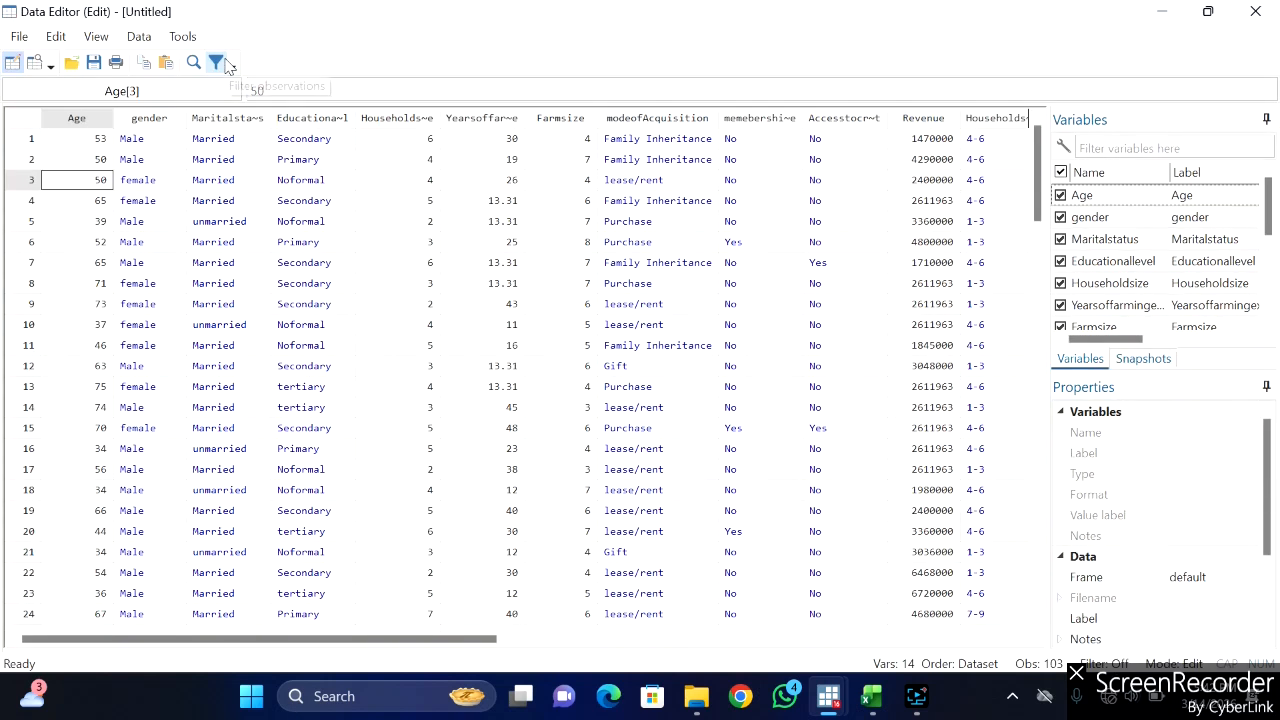
left_click_drag(400, 643, 588, 667)
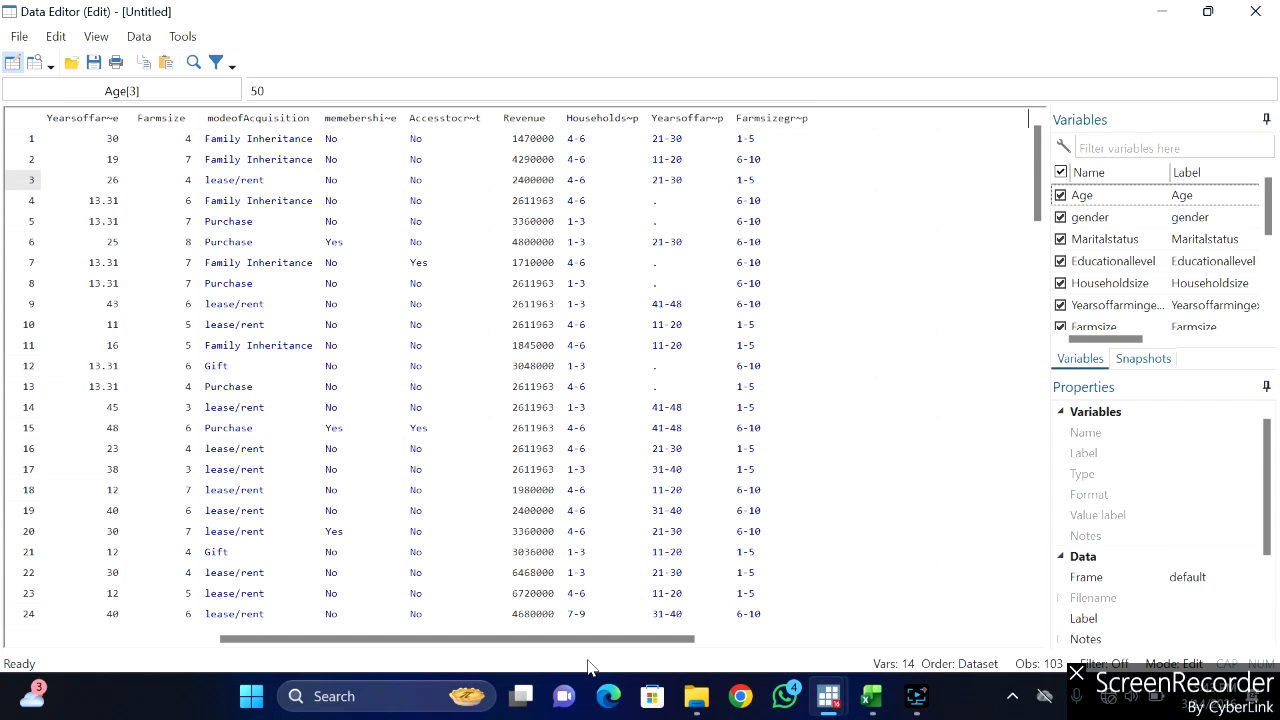
left_click_drag(586, 640, 252, 638)
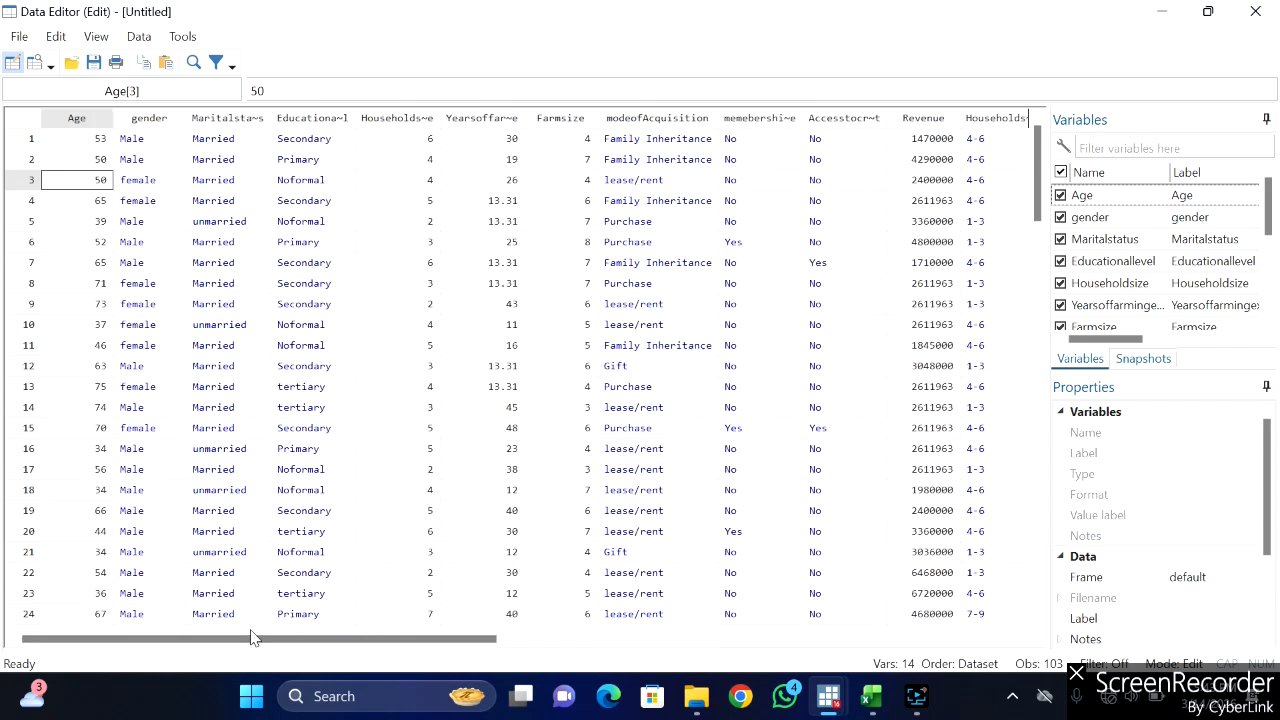
mouse_move(828, 696)
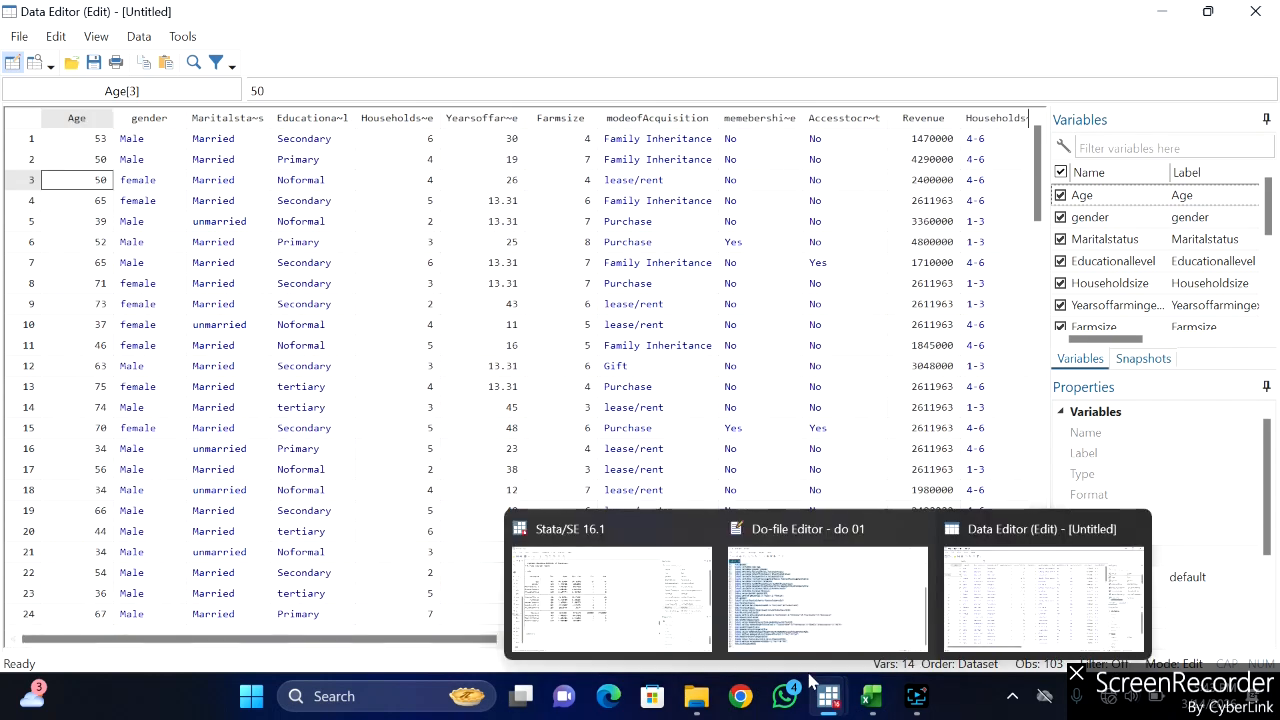
left_click(598, 633)
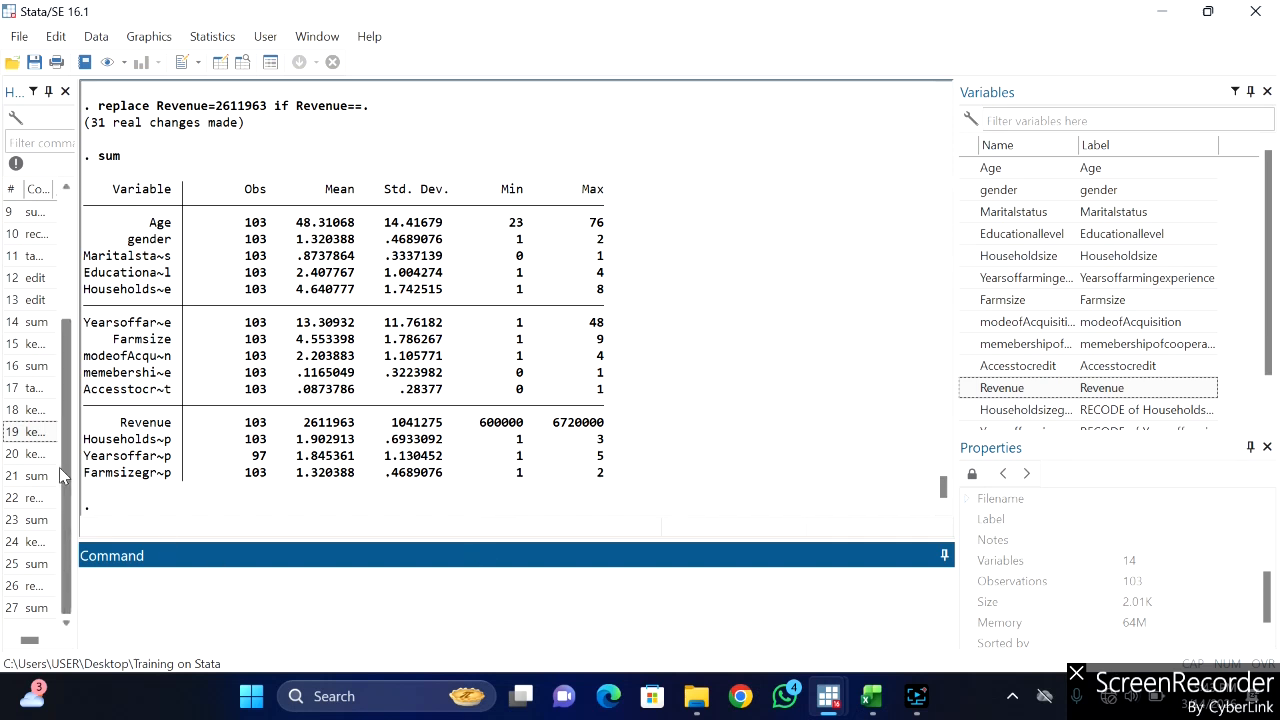
- Widen the command history, recall the earlier recode command for Yearsoffarmingexperience, and check that variable's values in the Data Editor
left_click_drag(65, 469, 75, 344)
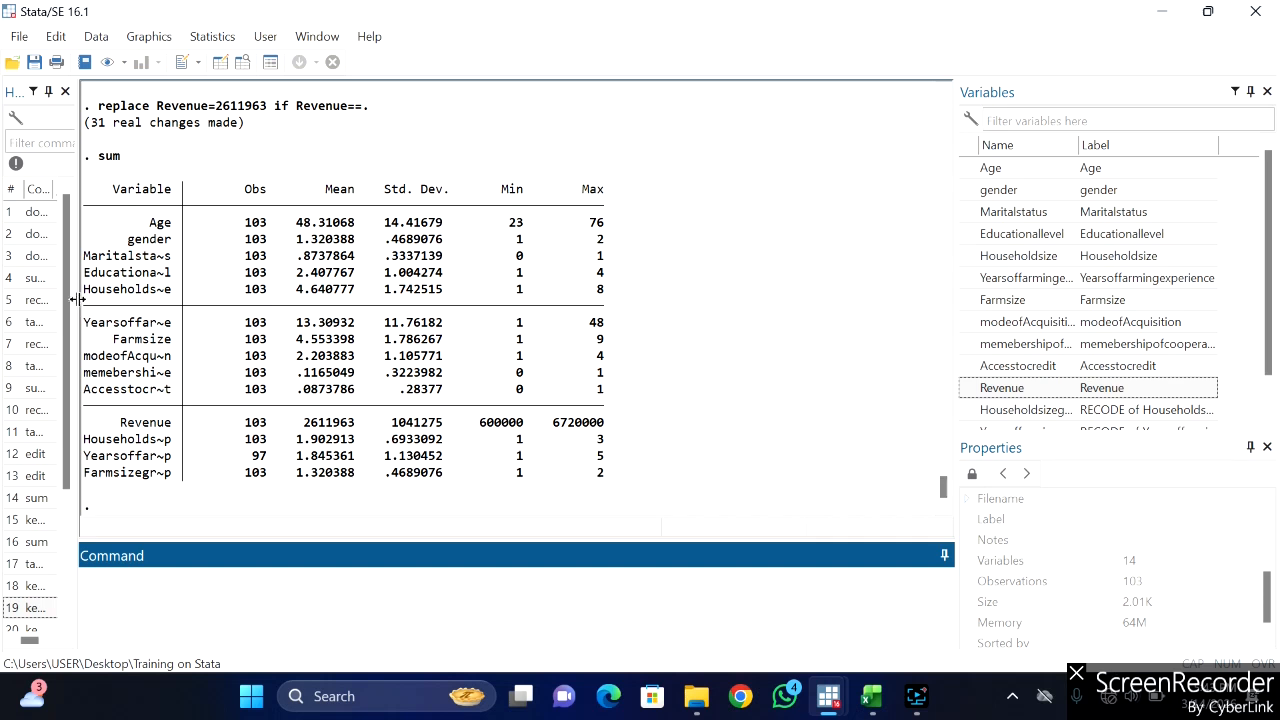
left_click_drag(78, 305, 164, 316)
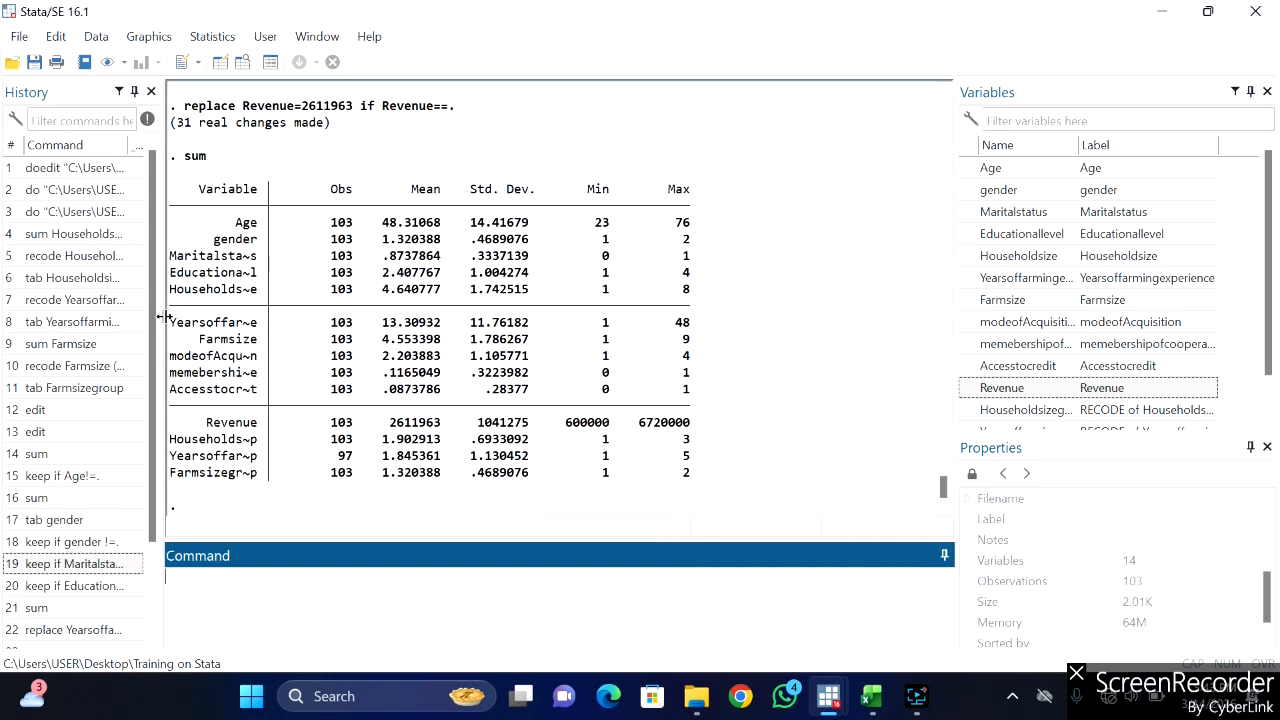
left_click(85, 302)
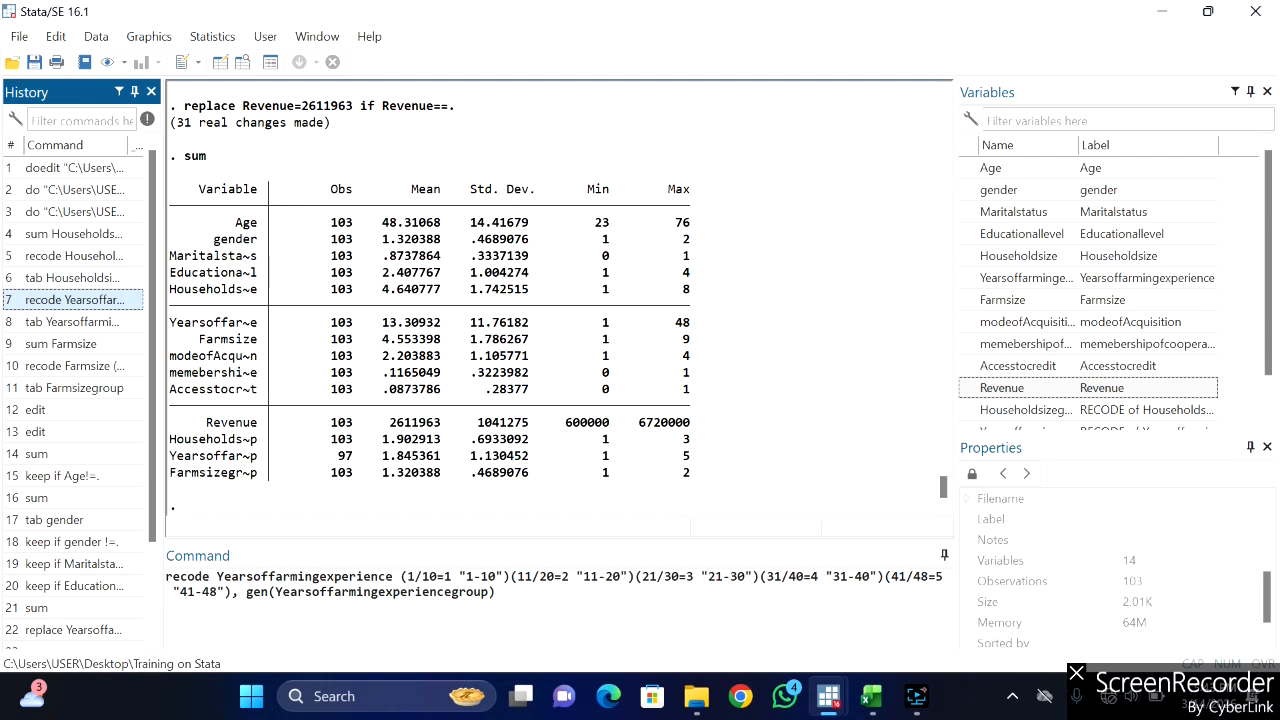
left_click(220, 62)
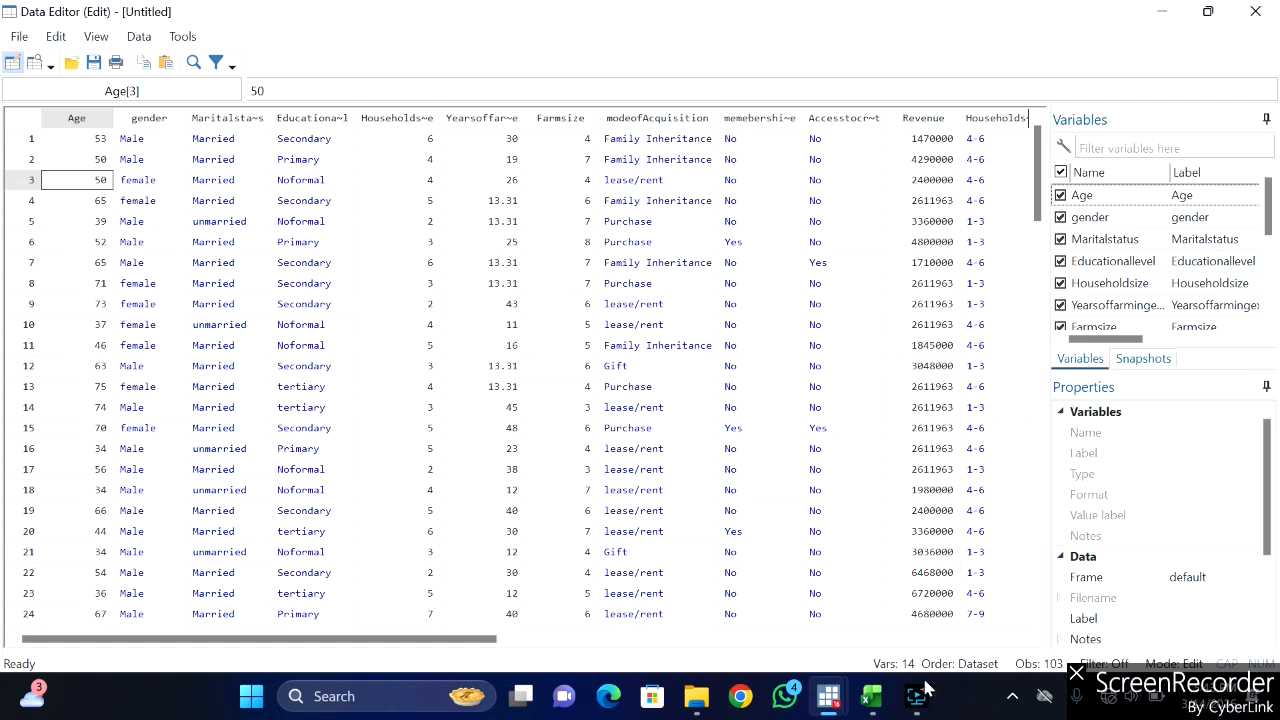
mouse_move(830, 700)
left_click(605, 578)
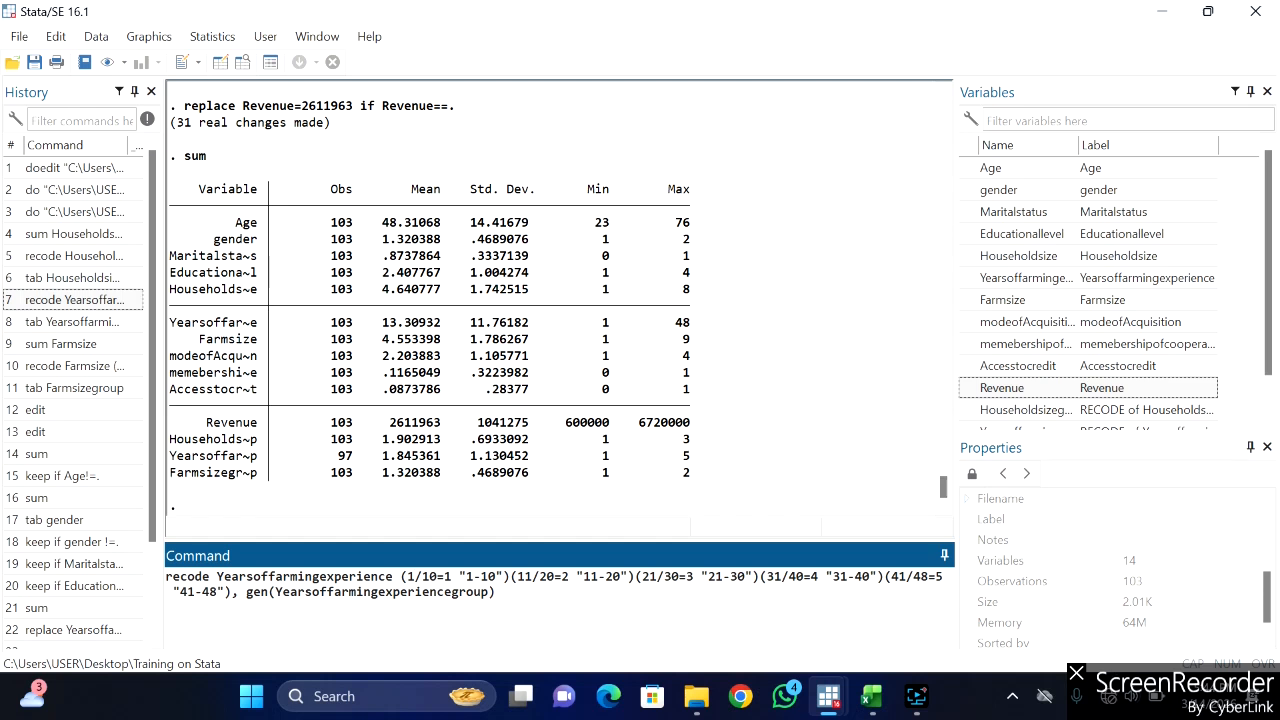
- Change the recalled recode command's lower bounds to 1.001, 11.001, 21.001, 31.001 and 41.001
left_click(419, 577)
type(".")
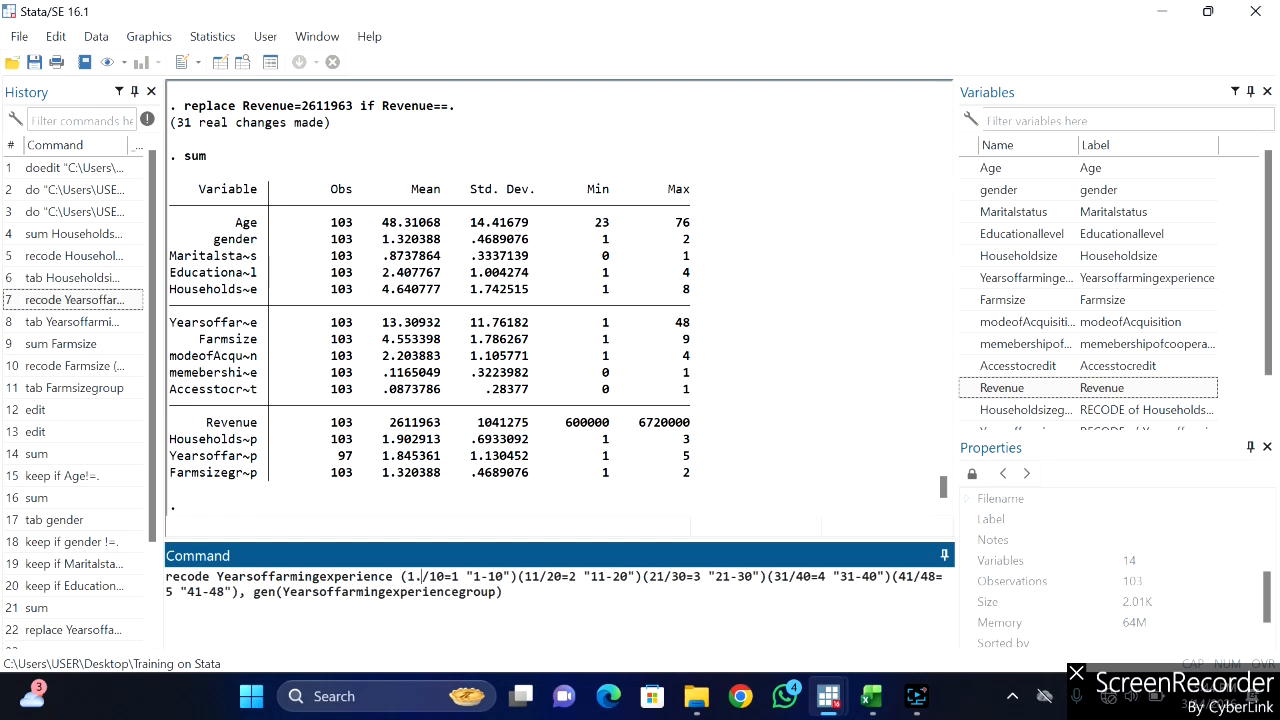
type("0")
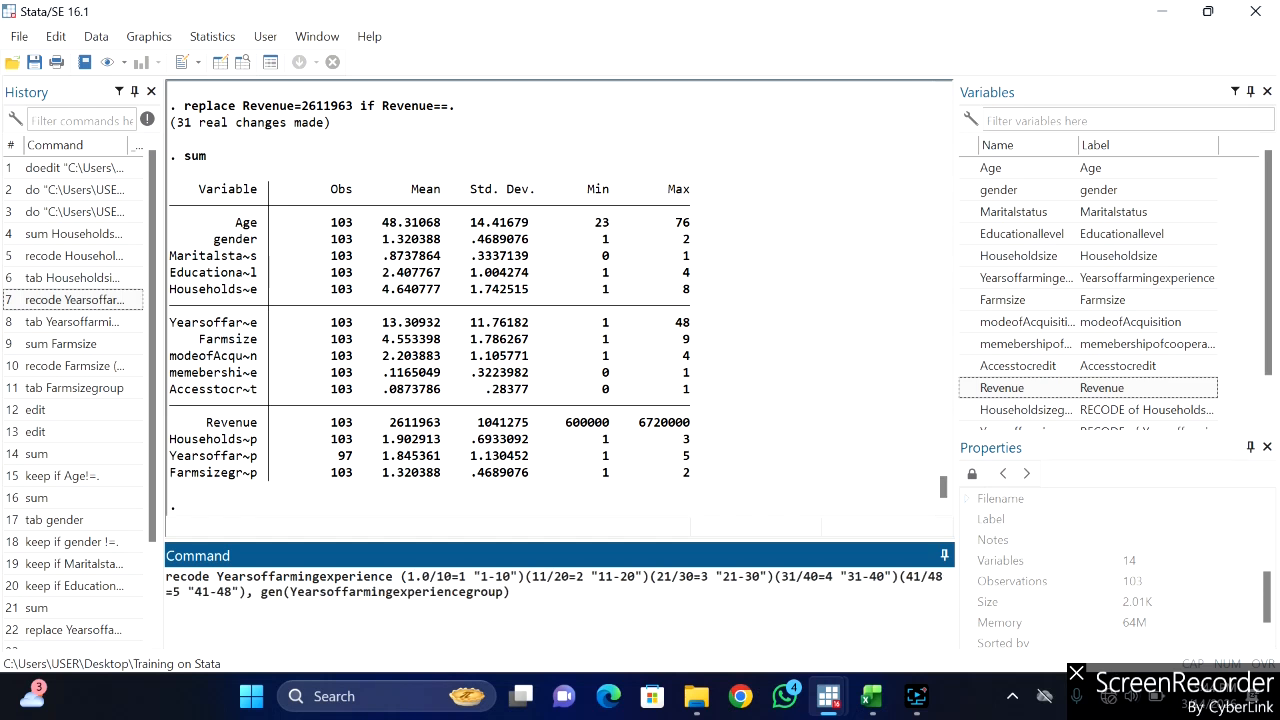
type("01")
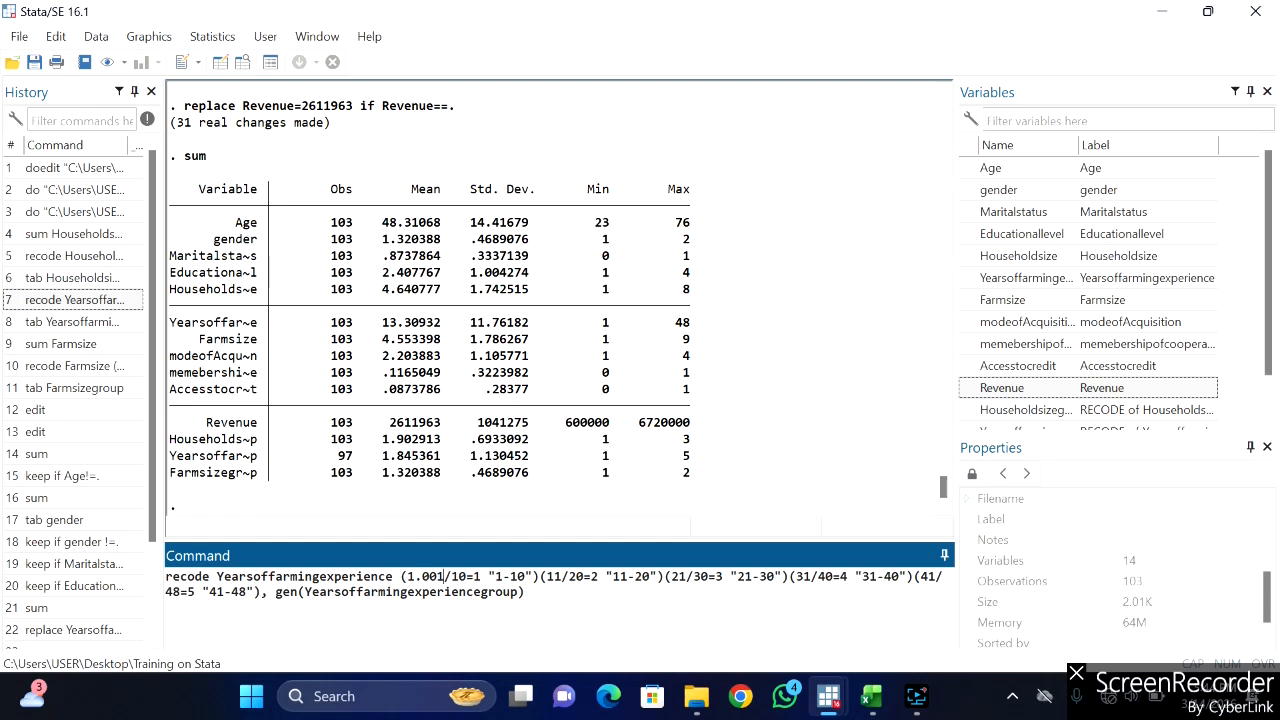
type(".00")
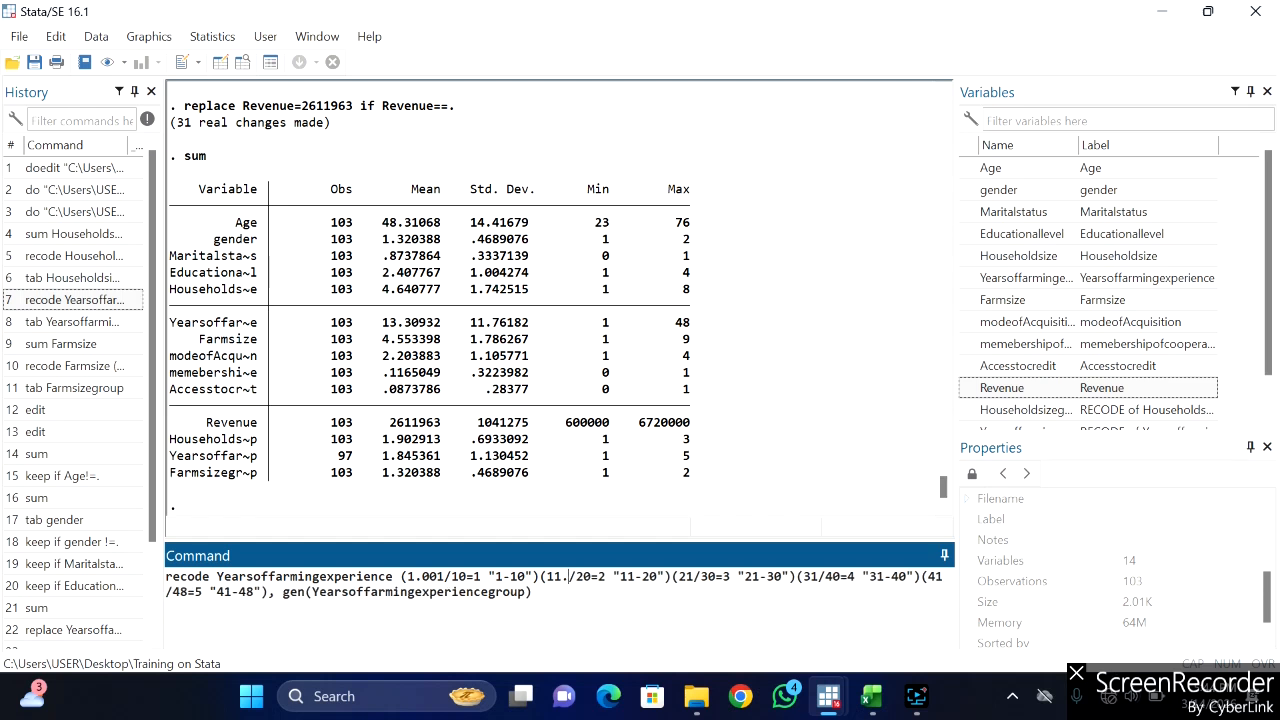
type("1")
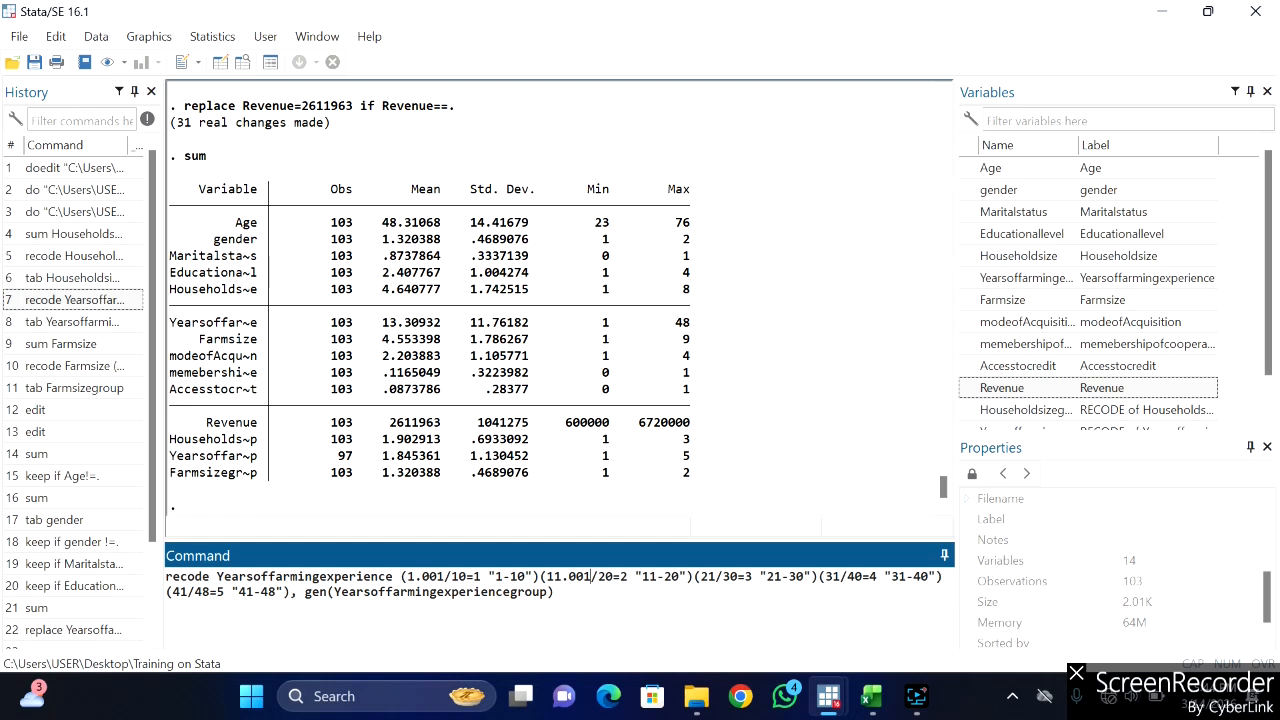
type(".001")
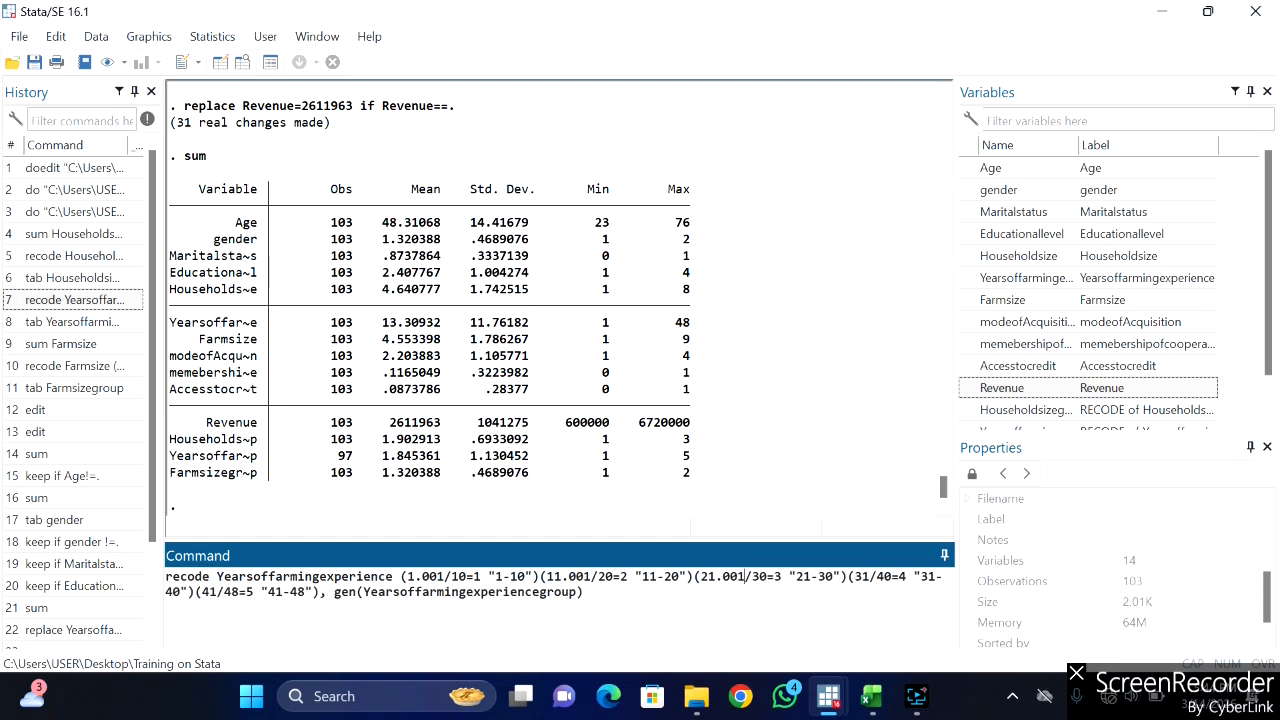
type(".00")
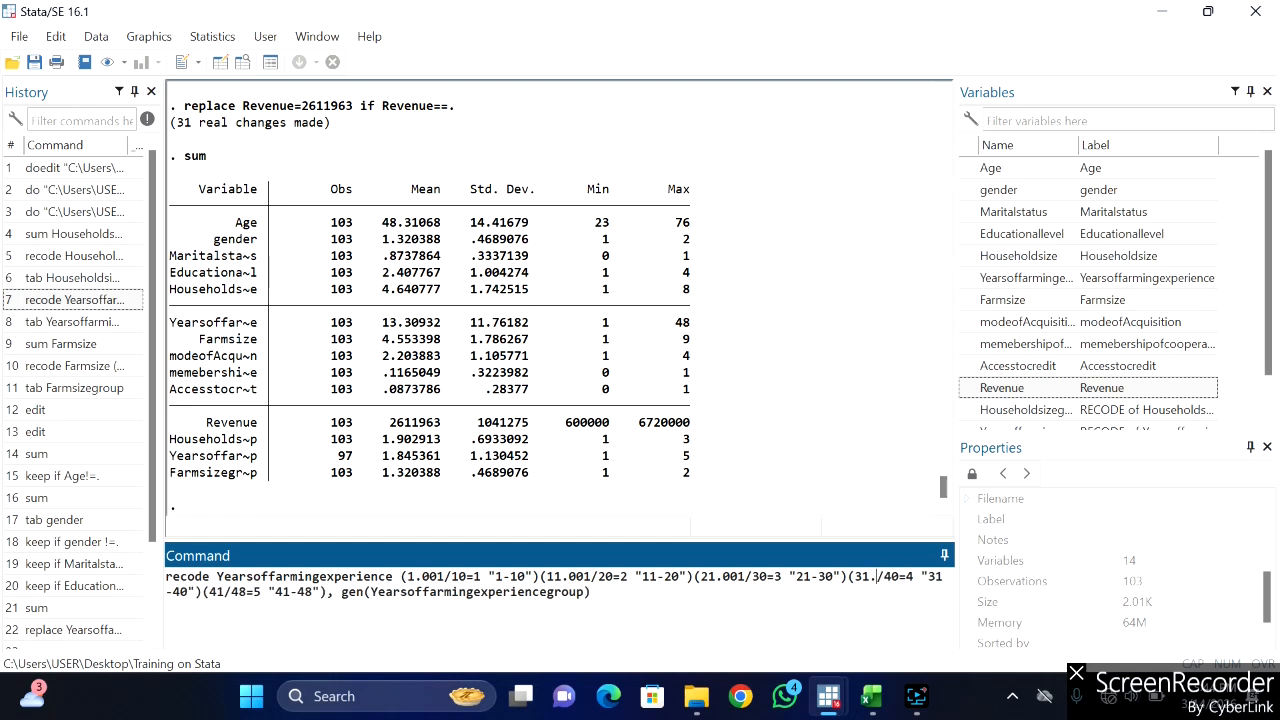
type("1")
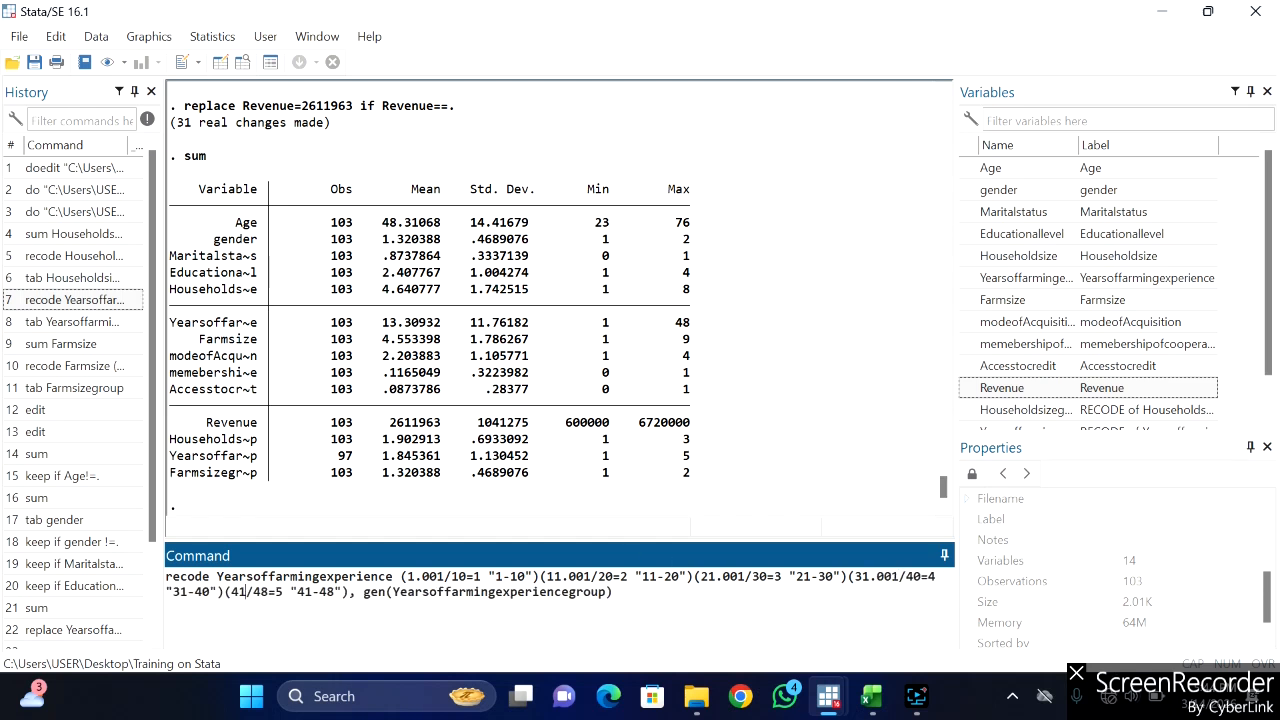
type(".00")
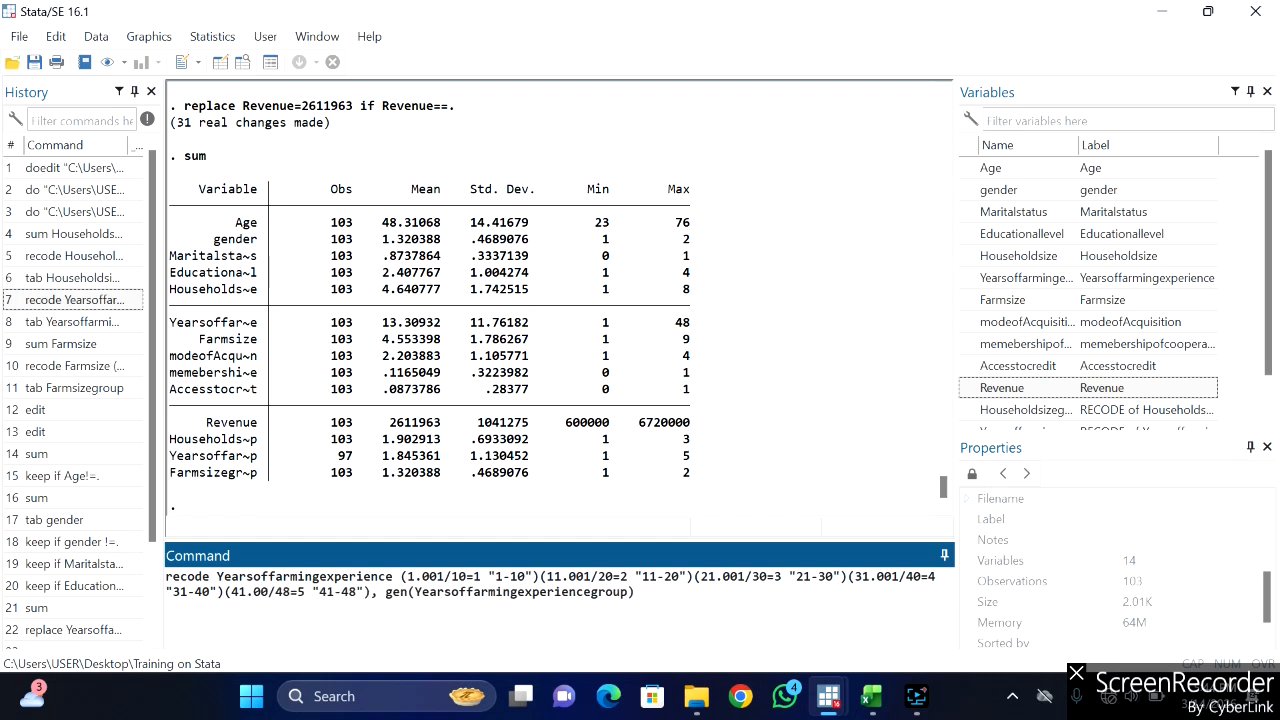
type("1")
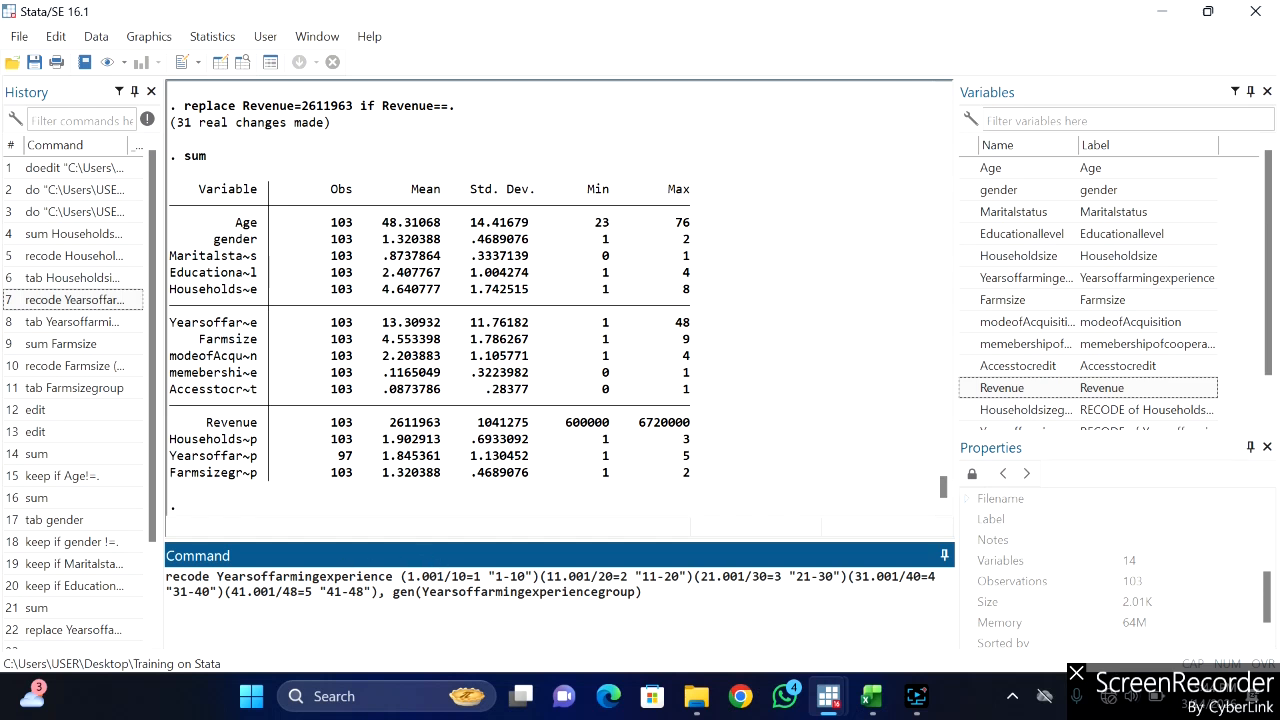
- Rename the generated variable to Yearsoffarmingexperiencegrp and run the recode command
key("BackSpace")
key("BackSpace")
key("Return")
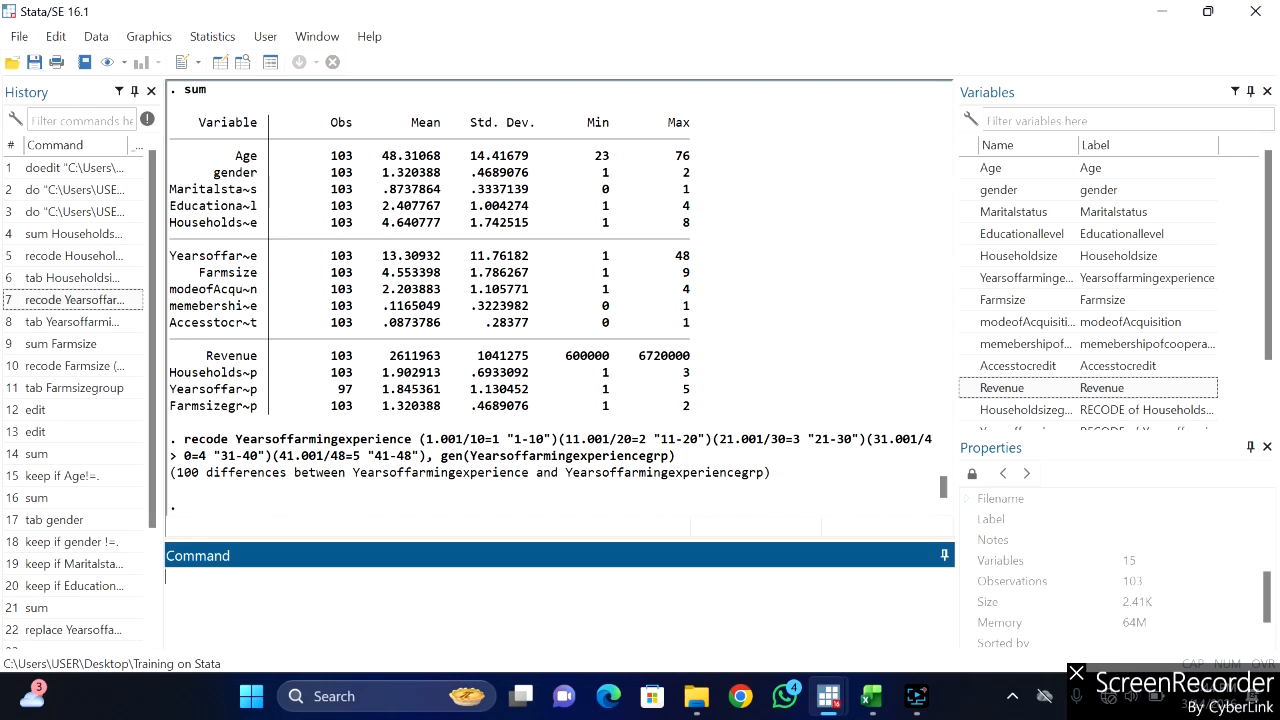
- Tabulate the frequencies of Yearsoffarmingexperiencegrp
type("tab")
scroll(1268, 270, "down", 1)
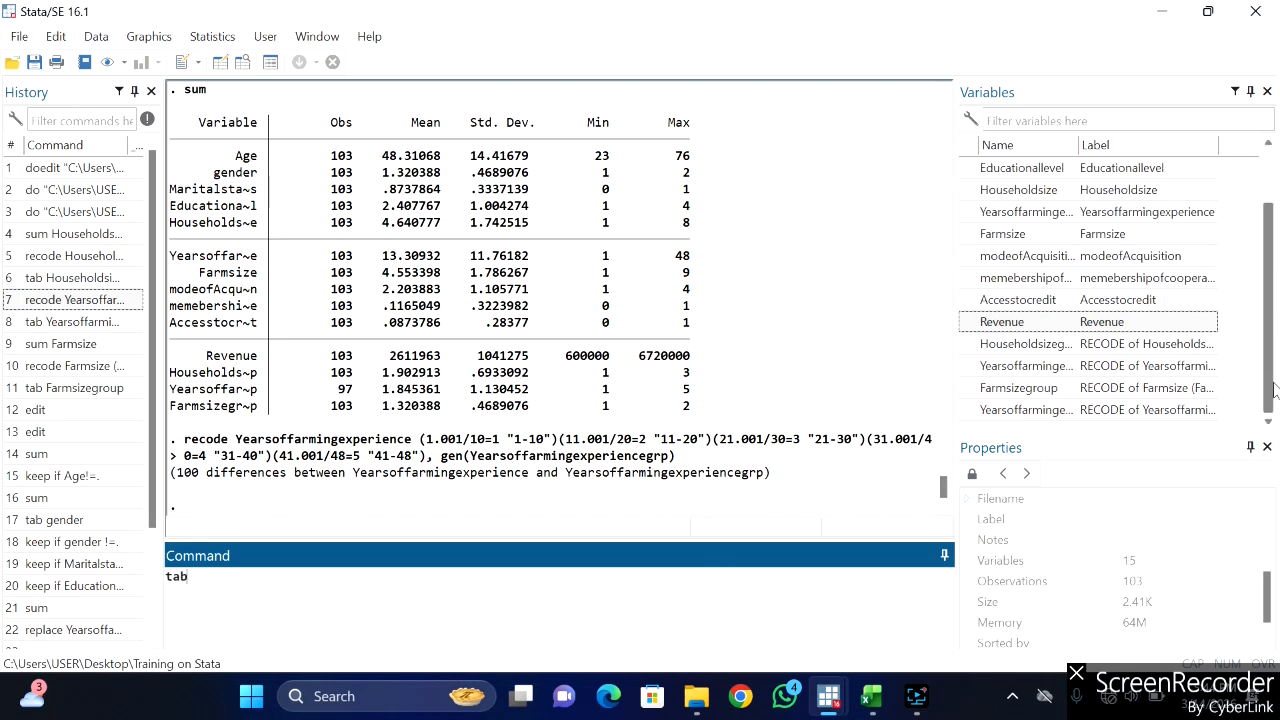
double_click(967, 413)
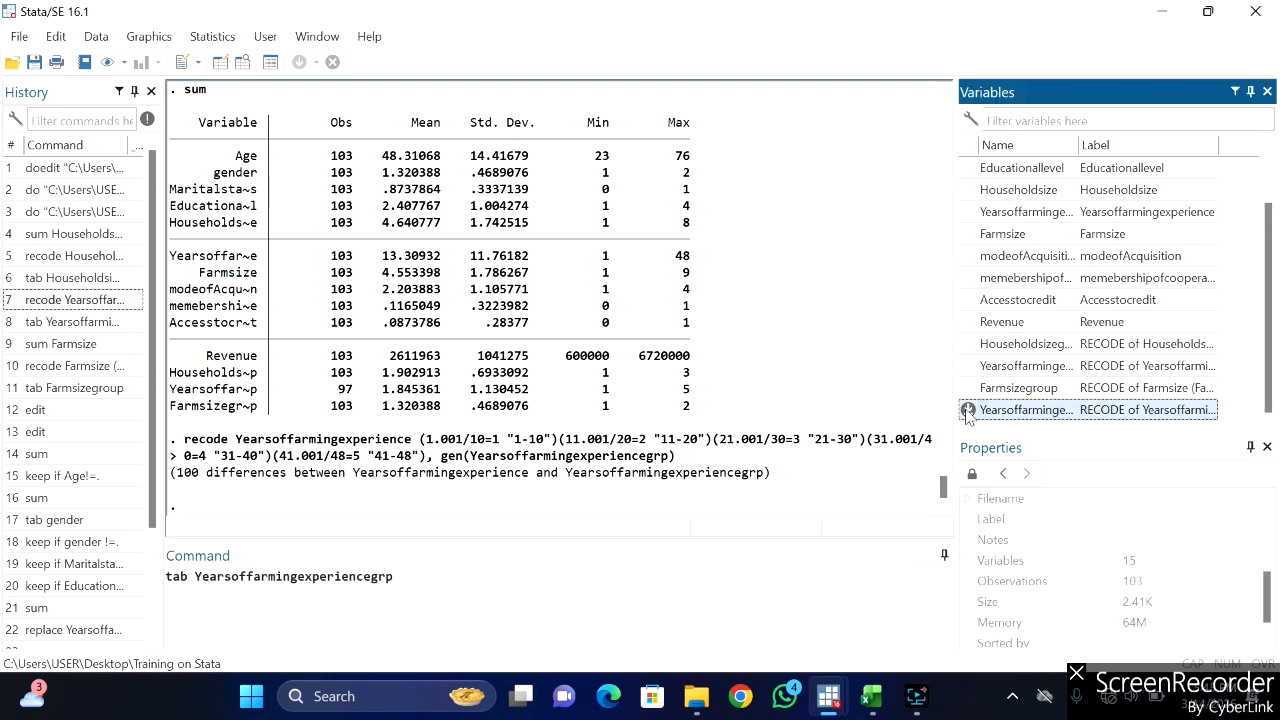
key("Return")
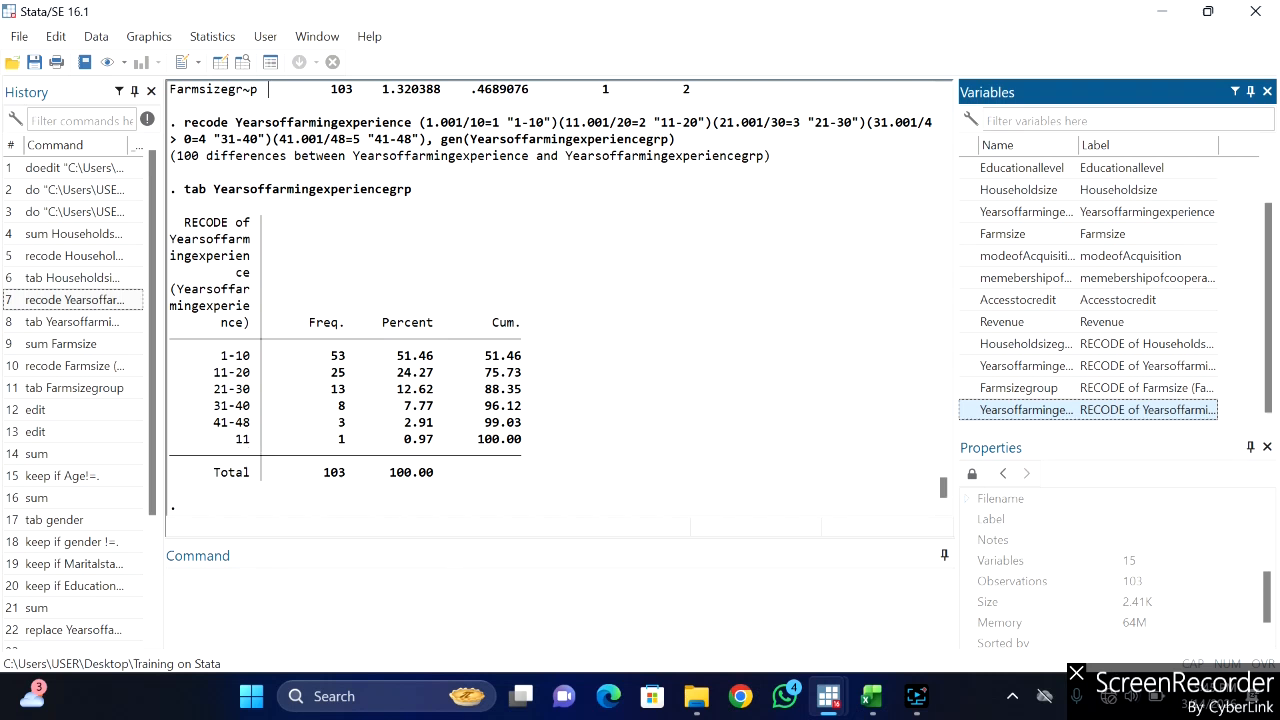
- Drop the variable Yearsoffarmingexperiencegrp from the dataset
left_click(455, 585)
type("drop")
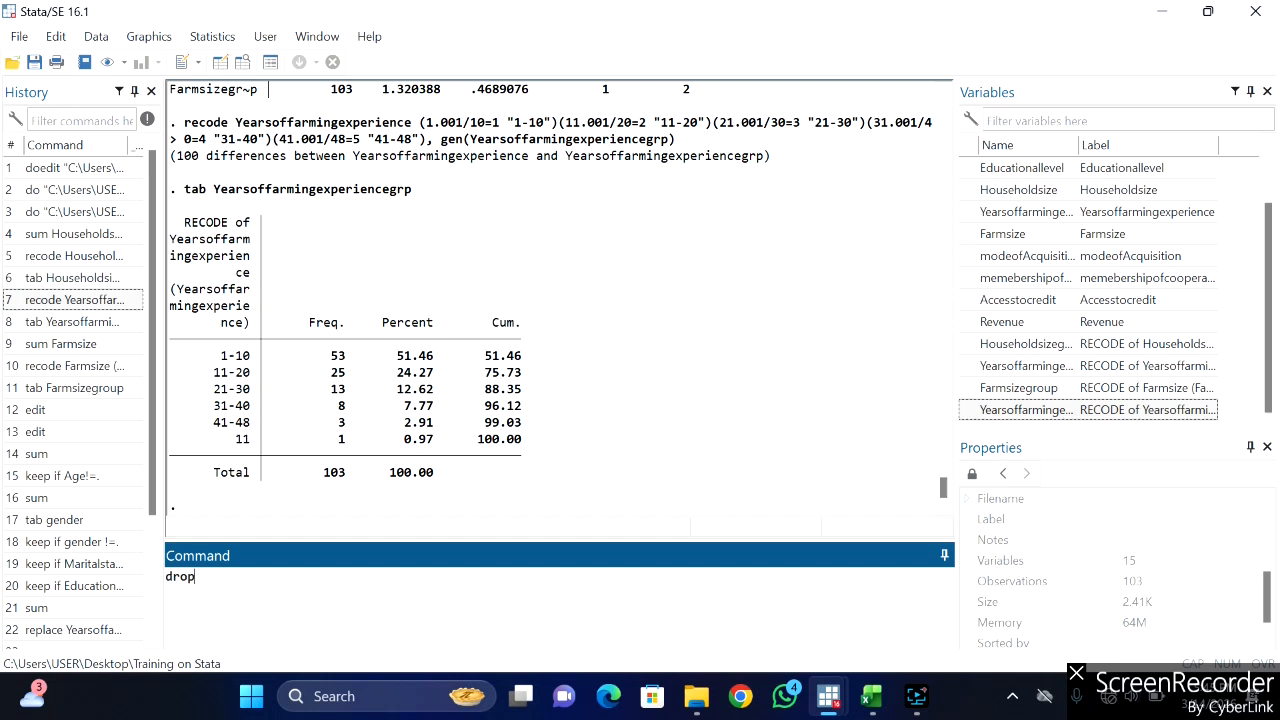
left_click(969, 411)
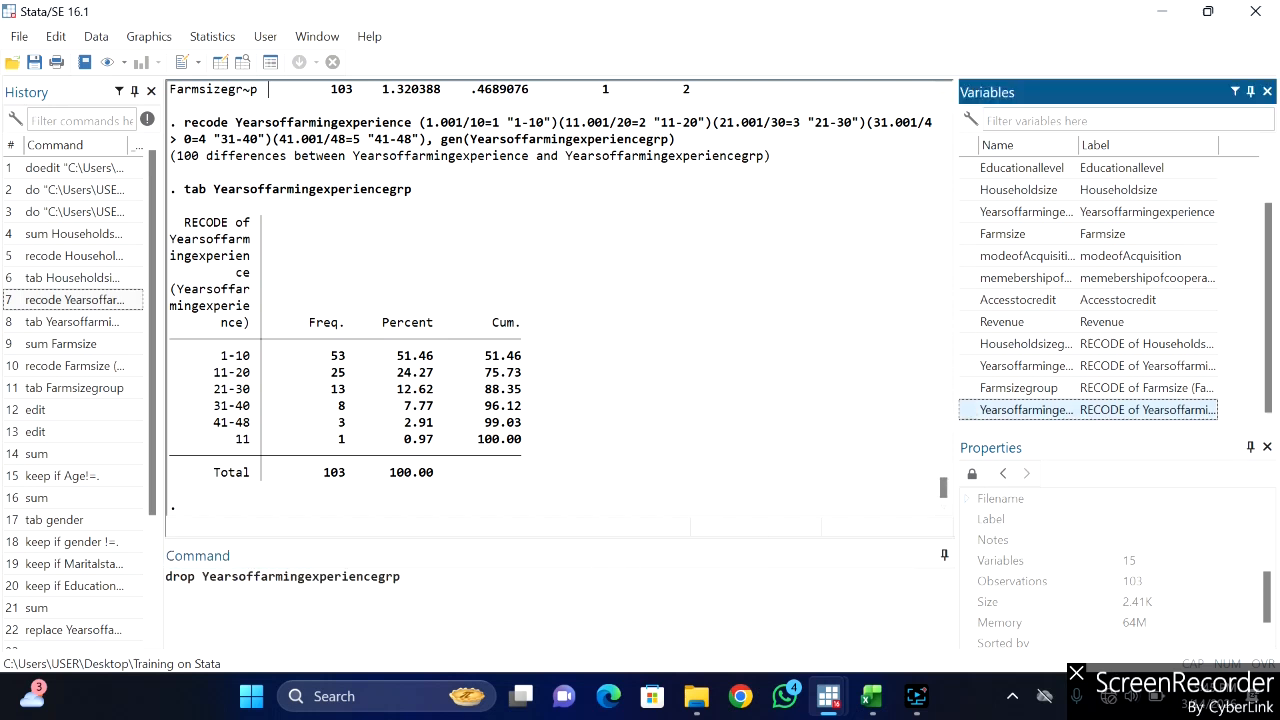
key("Return")
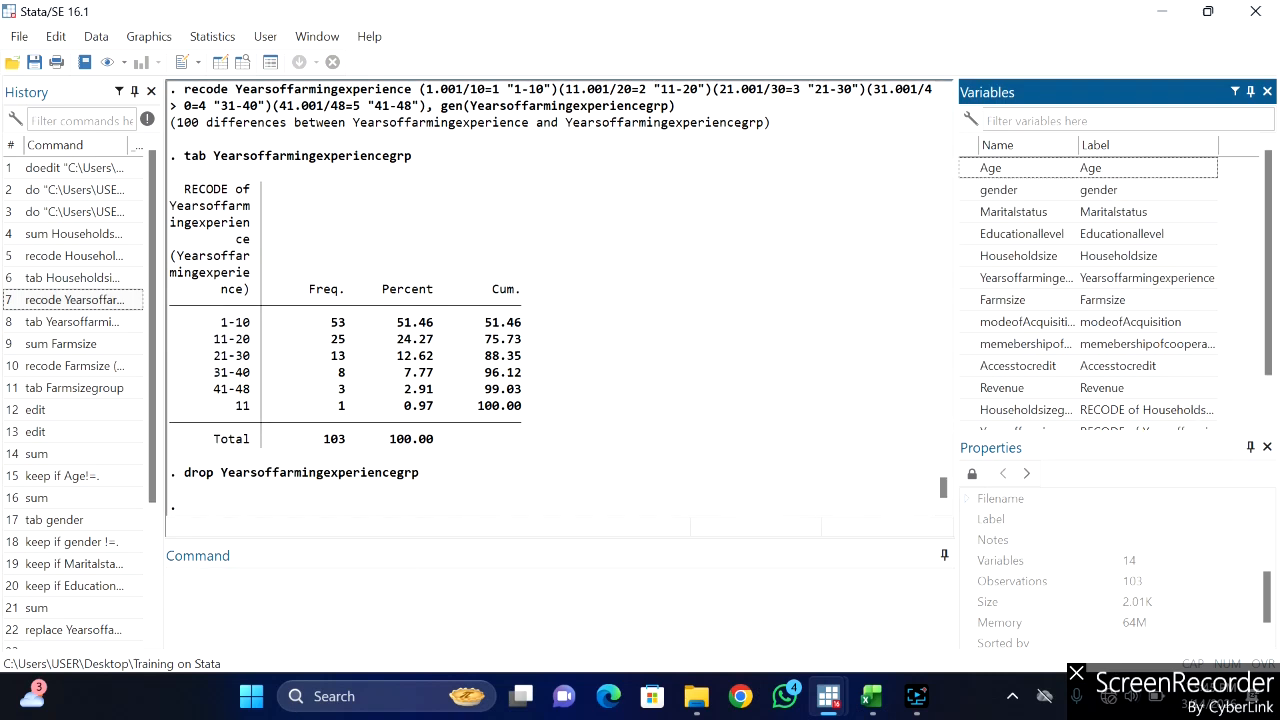
- Try the latest recode command for Yearsoffarmingexperience again with the 11-20 group's lower bound set to 11.0001
left_click_drag(153, 501, 164, 676)
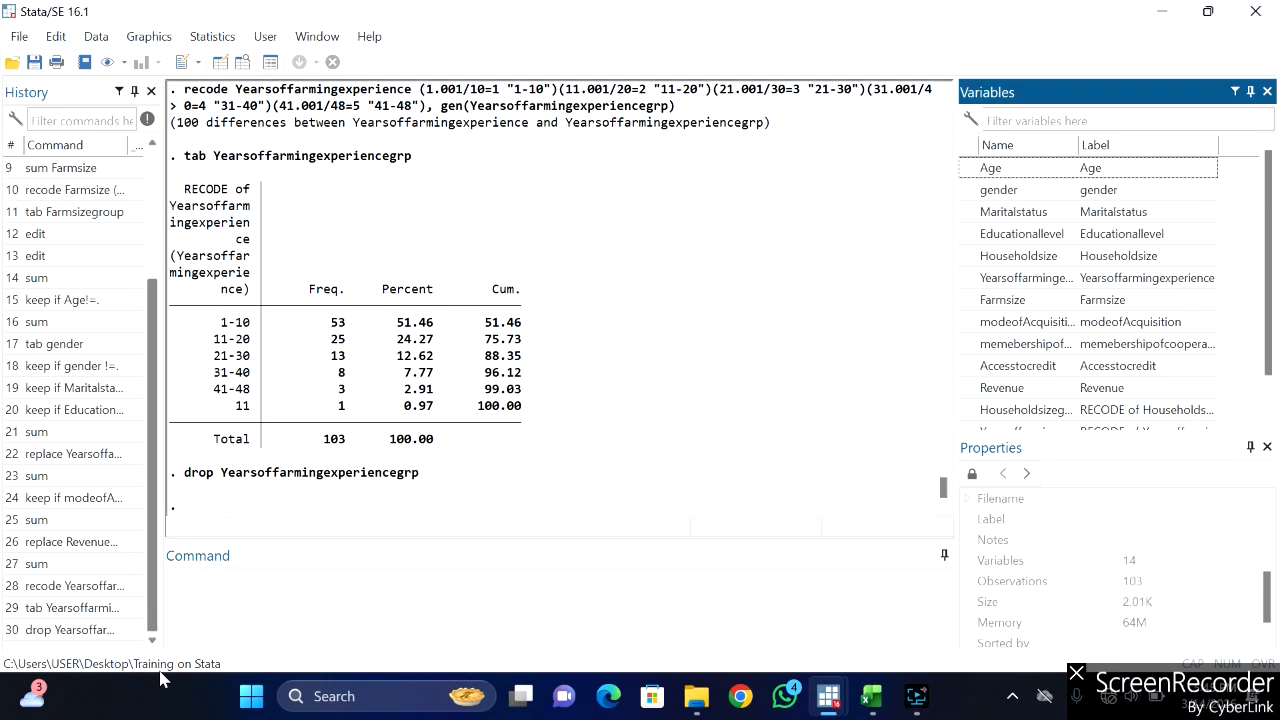
left_click(72, 590)
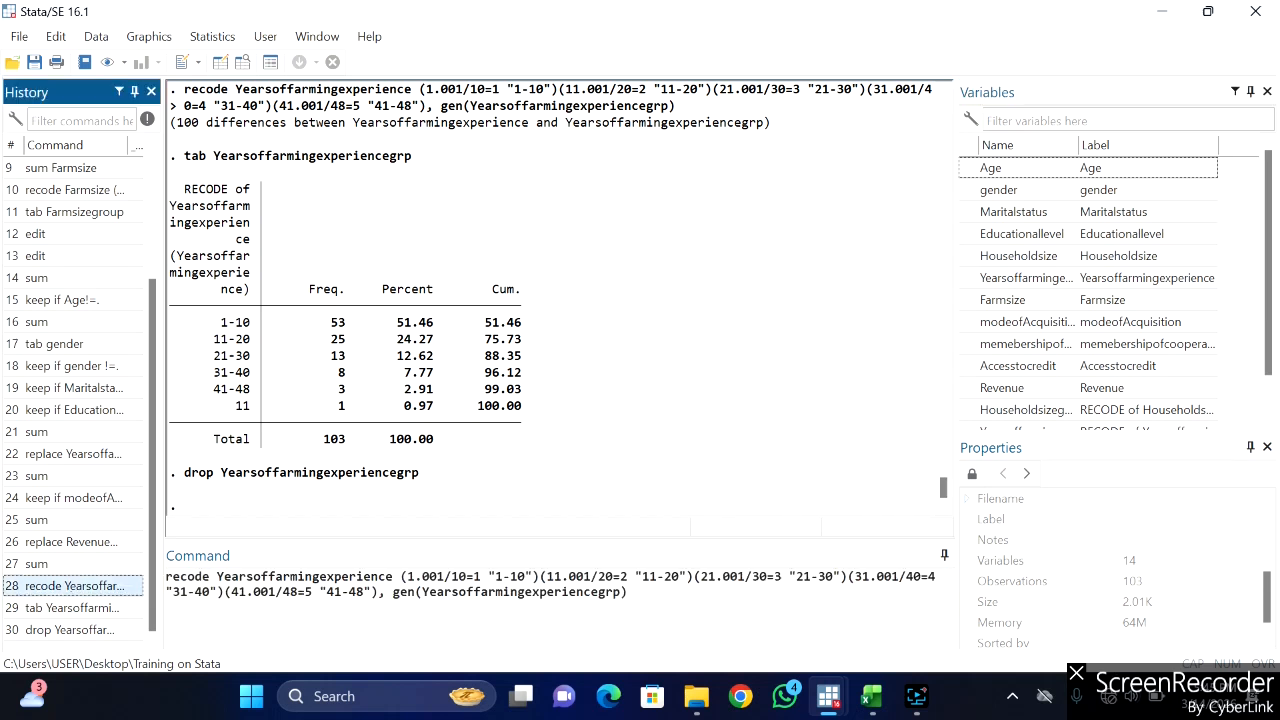
left_click(580, 577)
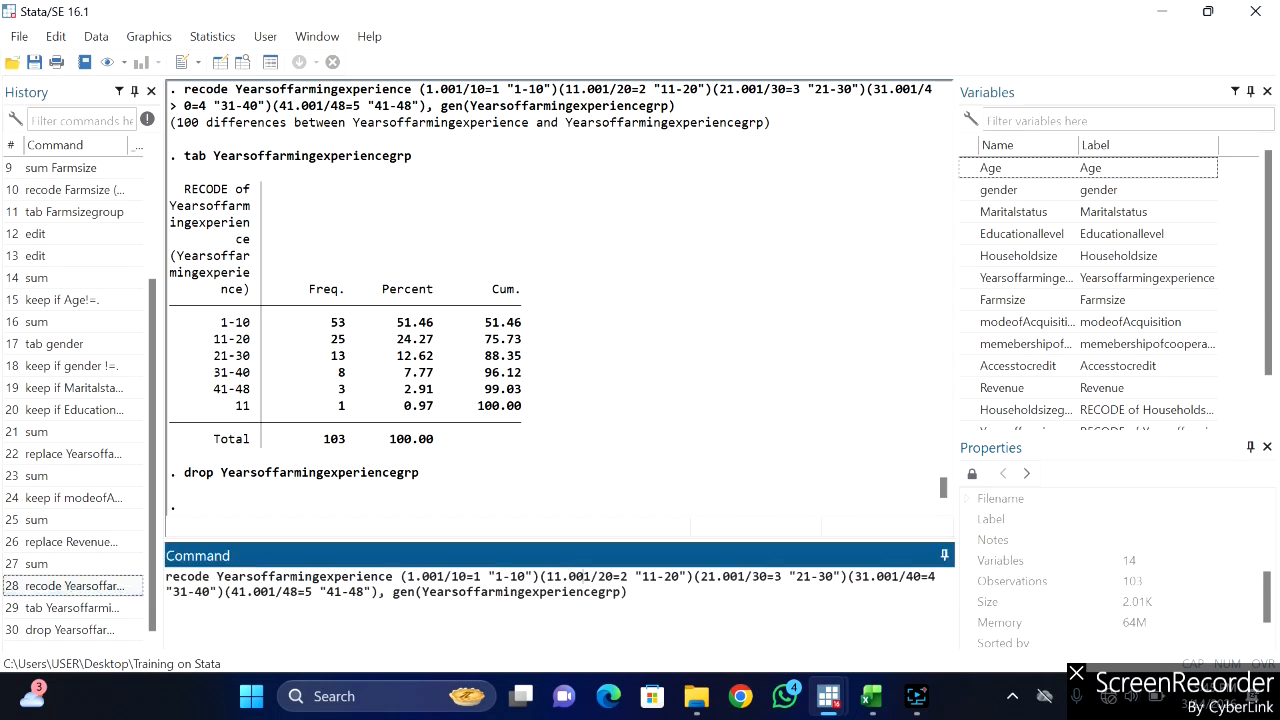
type("0")
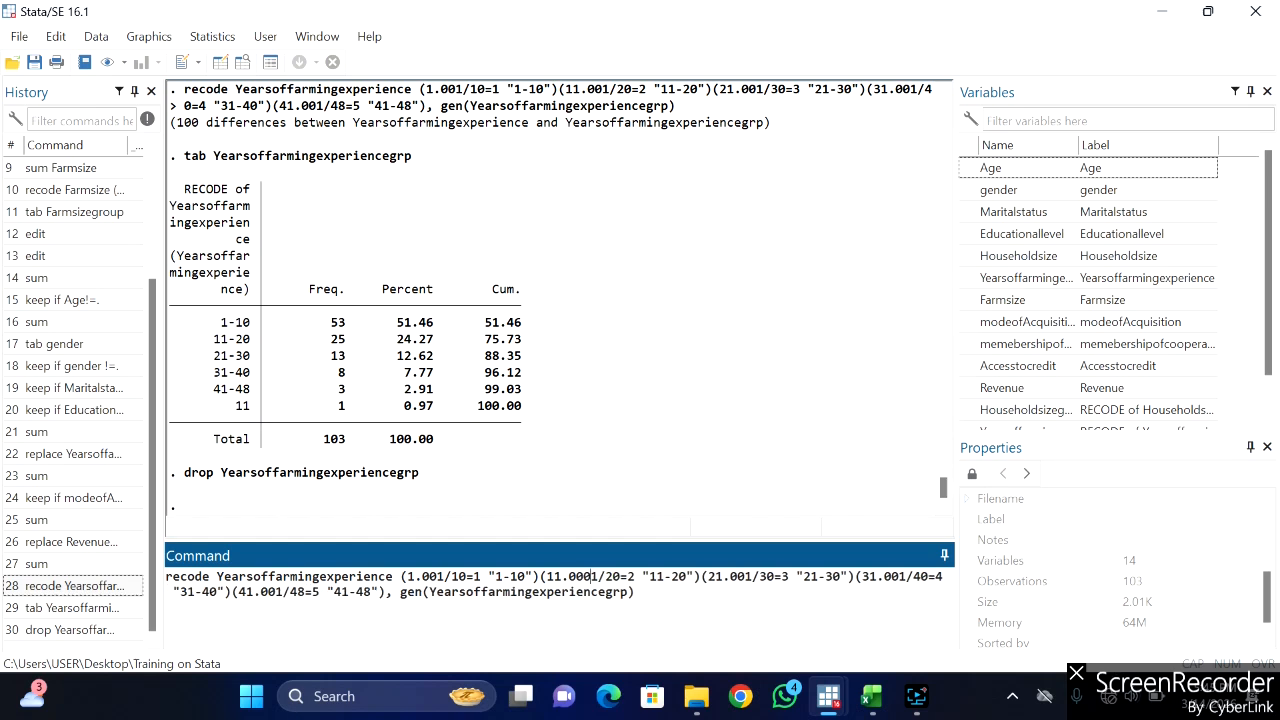
key("Return")
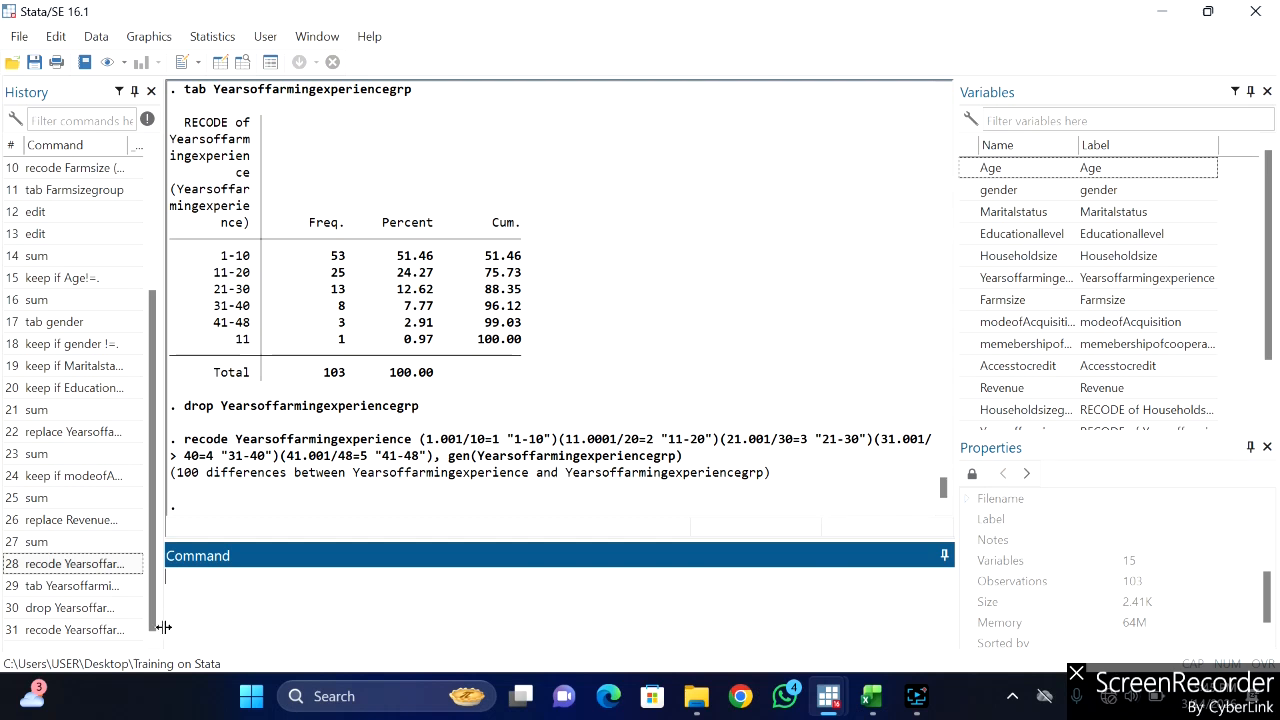
- Tabulate the regenerated Yearsoffarmingexperiencegrp and drop that variable again
left_click(87, 588)
key("Return")
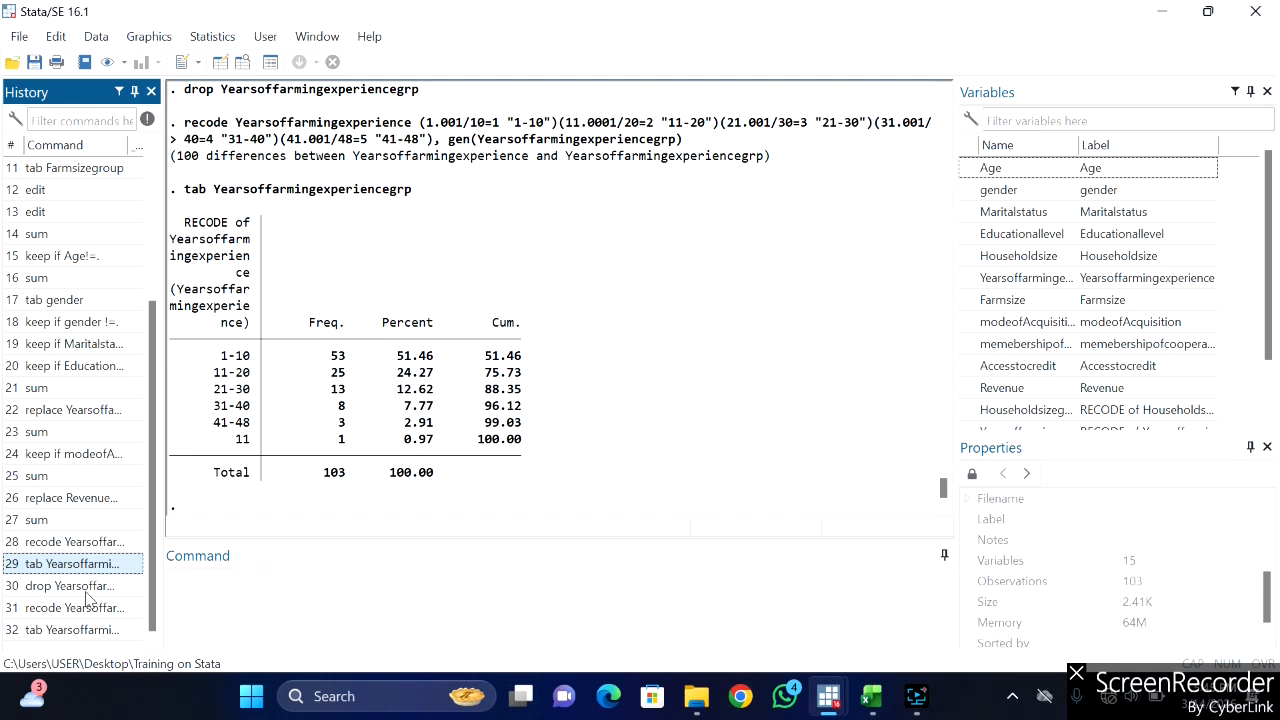
left_click(58, 598)
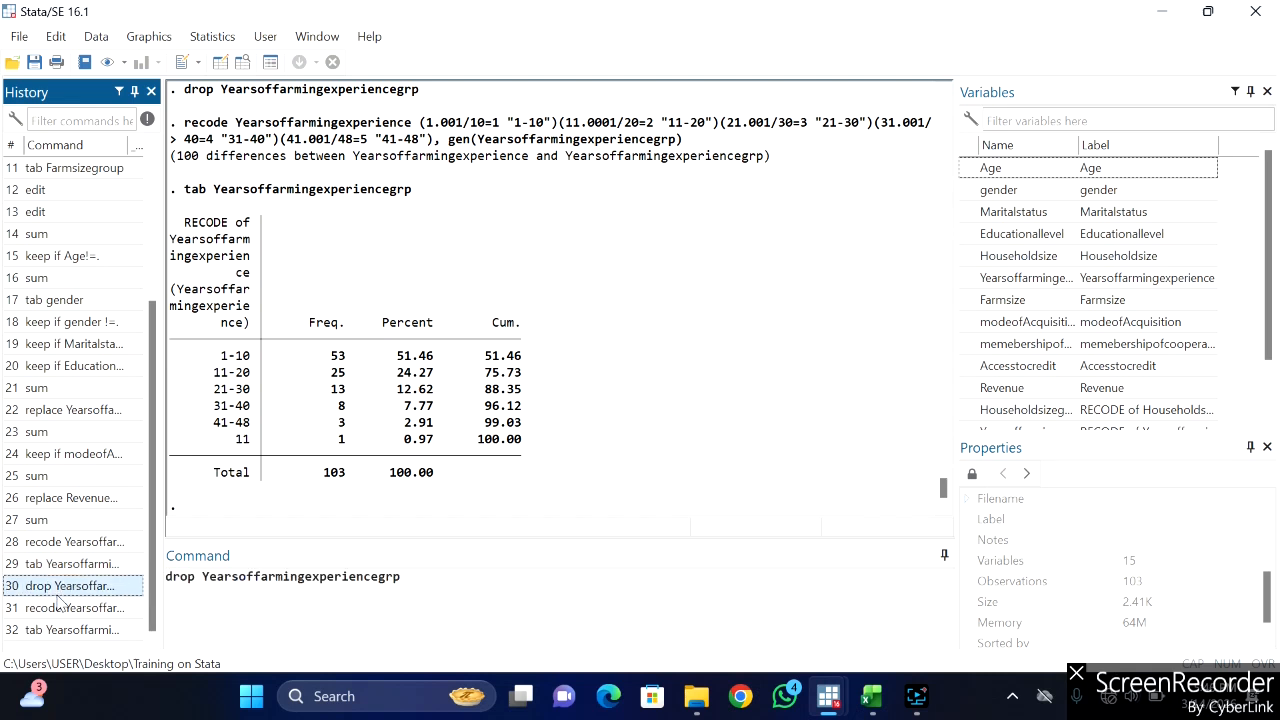
key("Return")
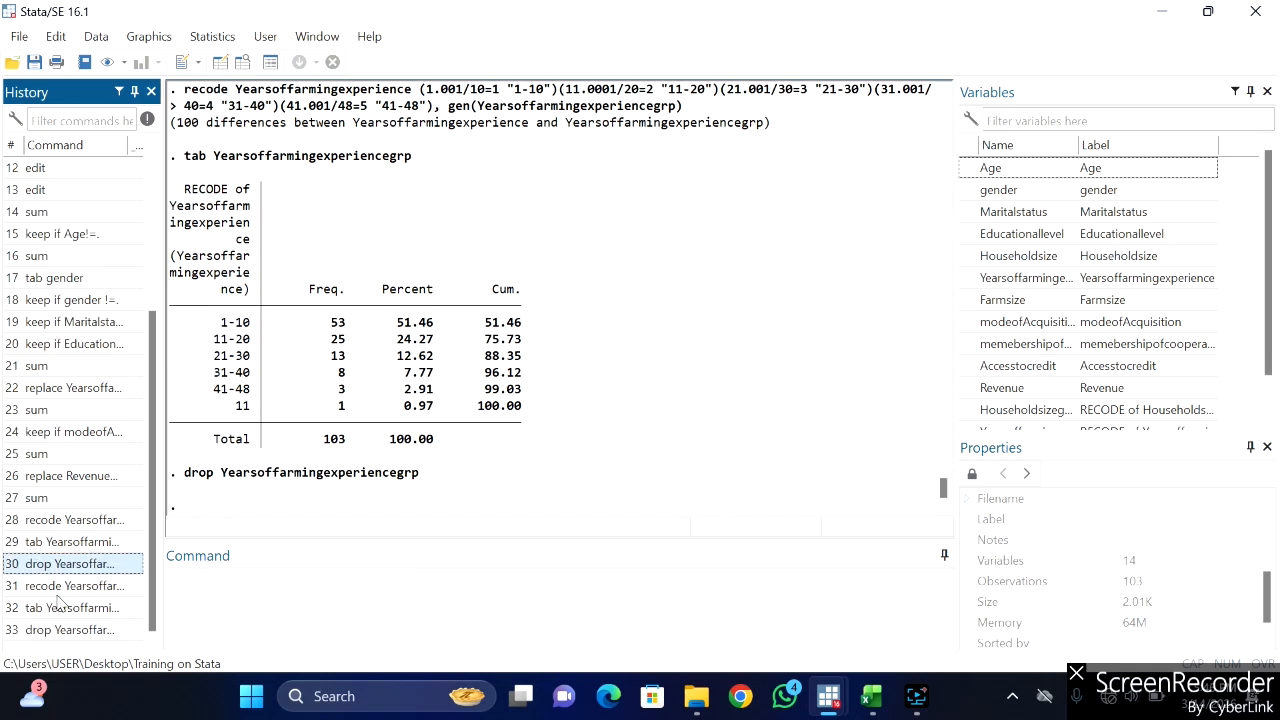
- Recall the latest recode command, set the 11-20 group's lower bound to 11, and run it to generate Yearsoffarmingexperiencegrp
left_click(72, 598)
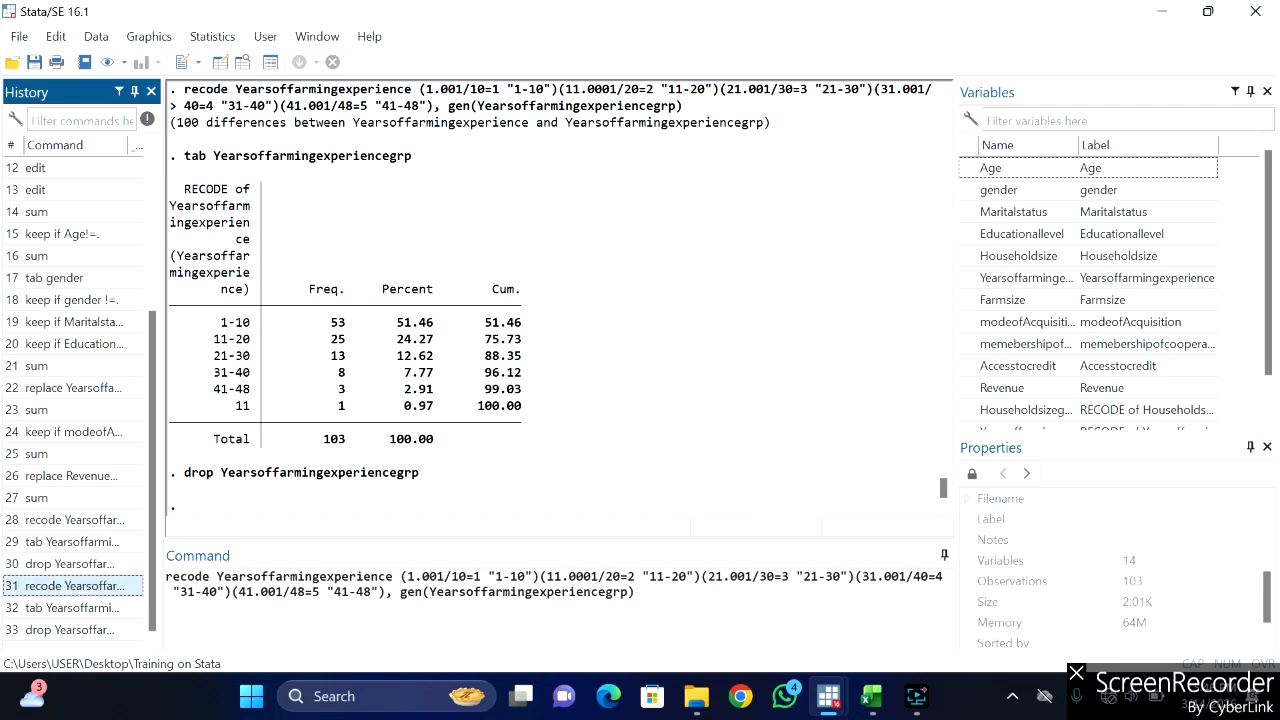
left_click(572, 577)
key("BackSpace")
key("BackSpace")
key("BackSpace")
key("BackSpace")
key("BackSpace")
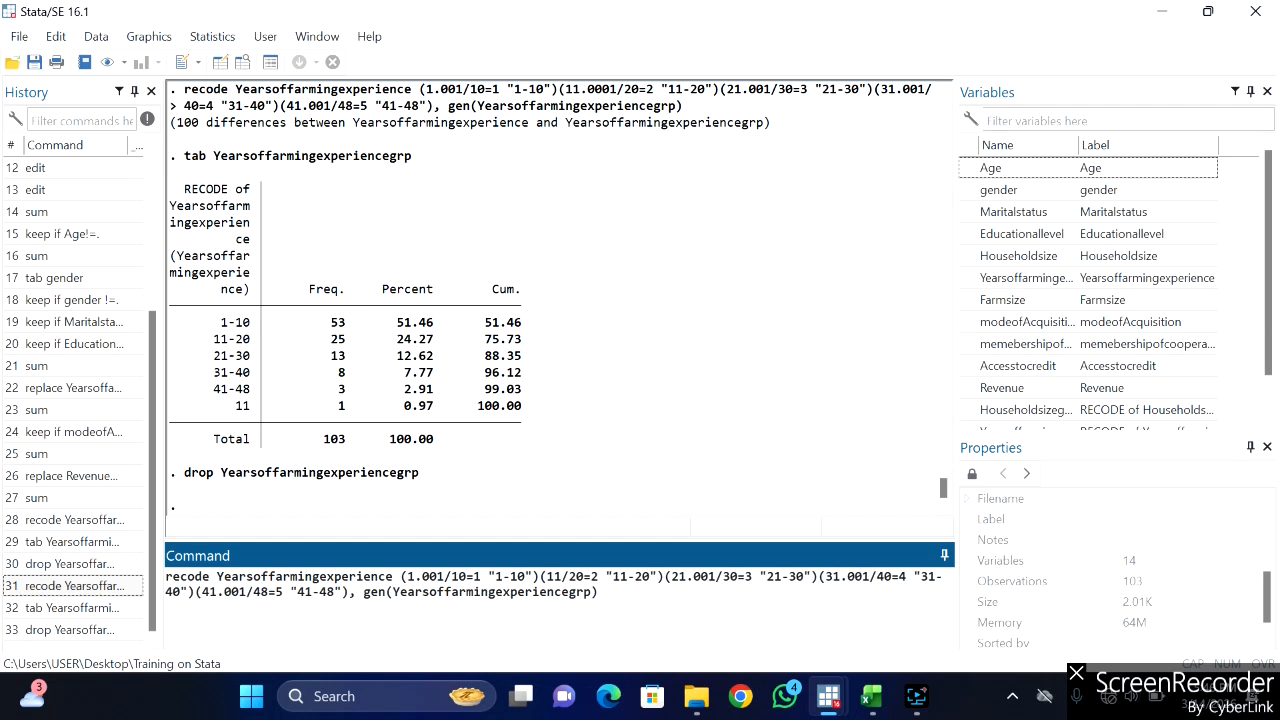
key("Return")
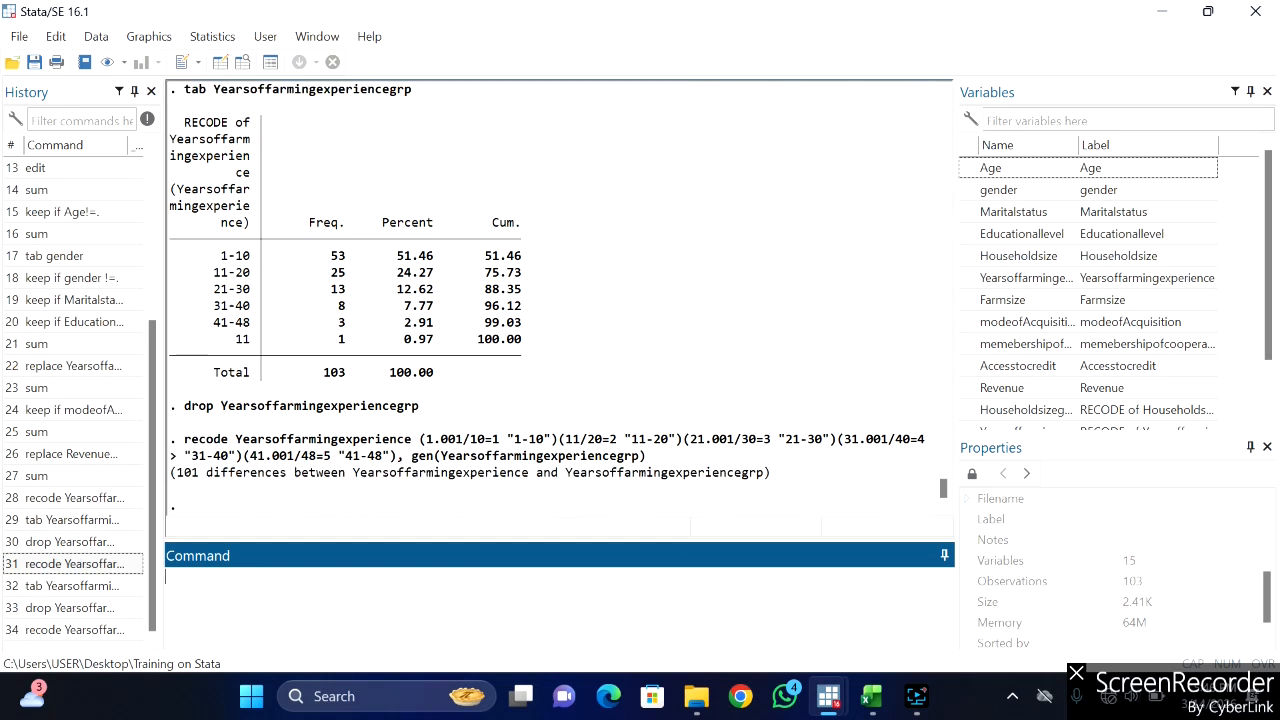
- Tabulate the frequencies of Yearsoffarmingexperiencegrp and summarize all variables in the dataset
type("tab")
scroll(1270, 403, "down", 1)
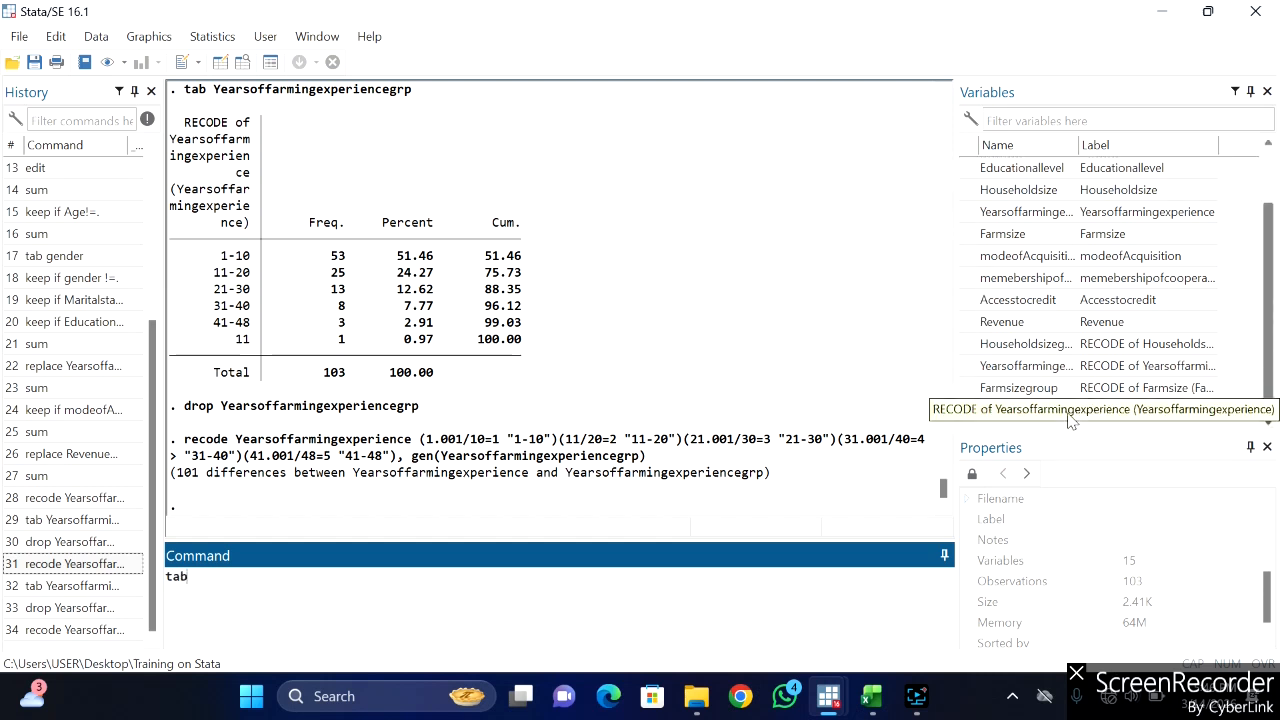
left_click(972, 414)
double_click(972, 414)
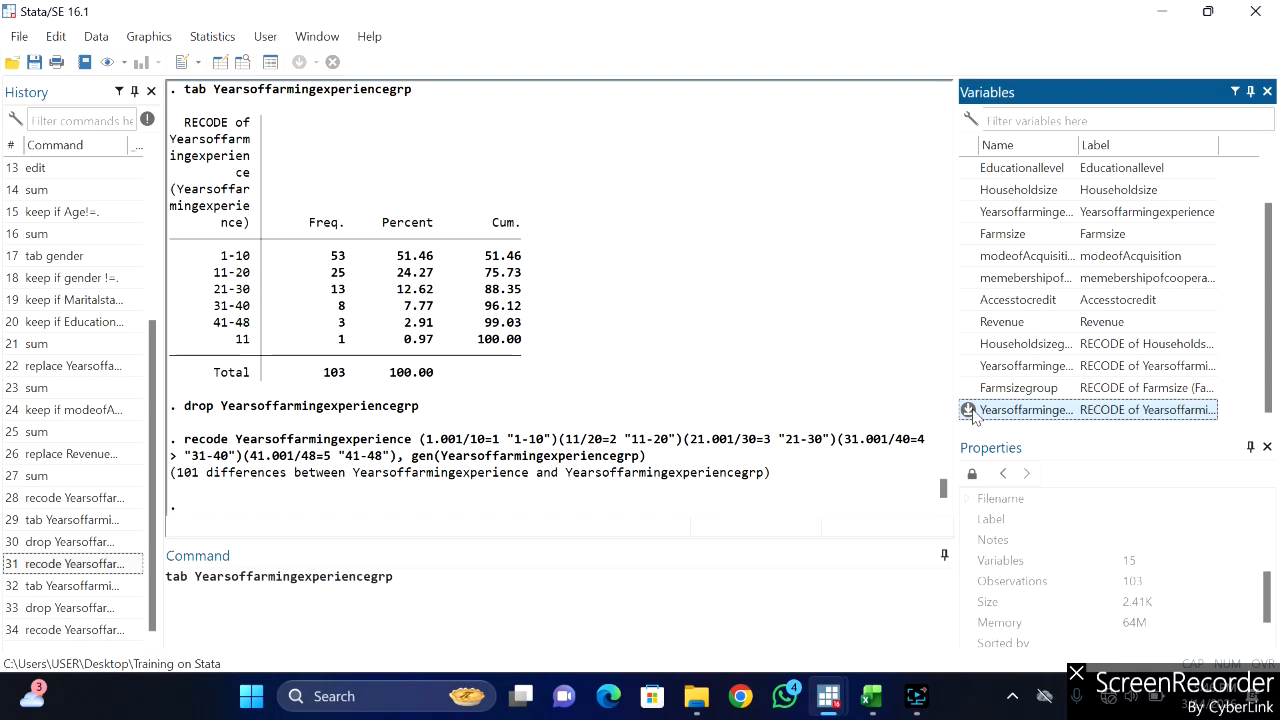
key("Return")
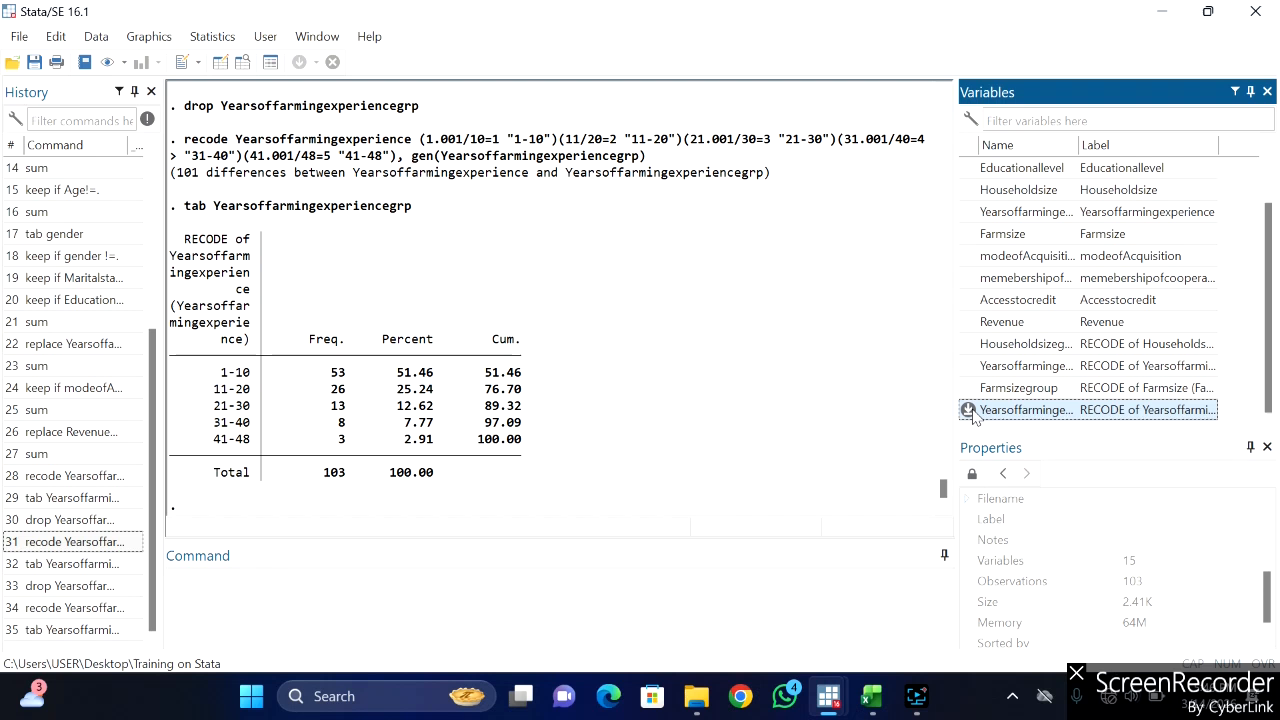
left_click(731, 568)
type("sum")
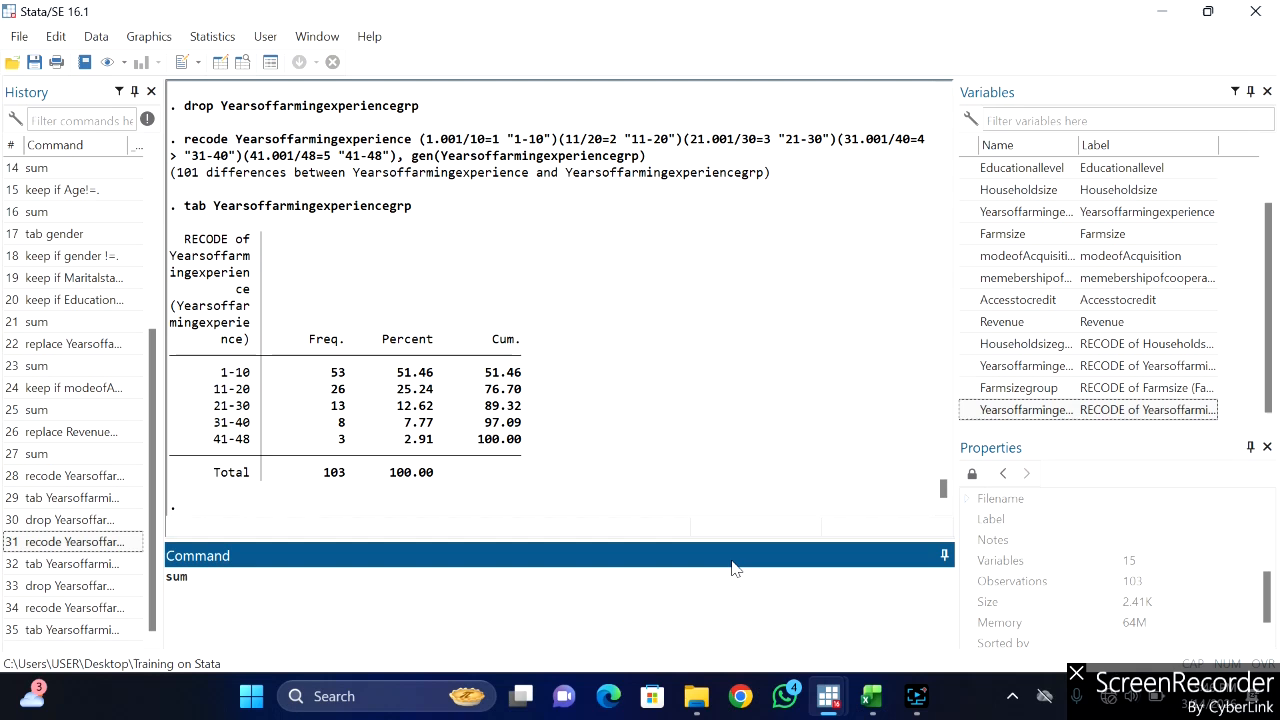
key("Return")
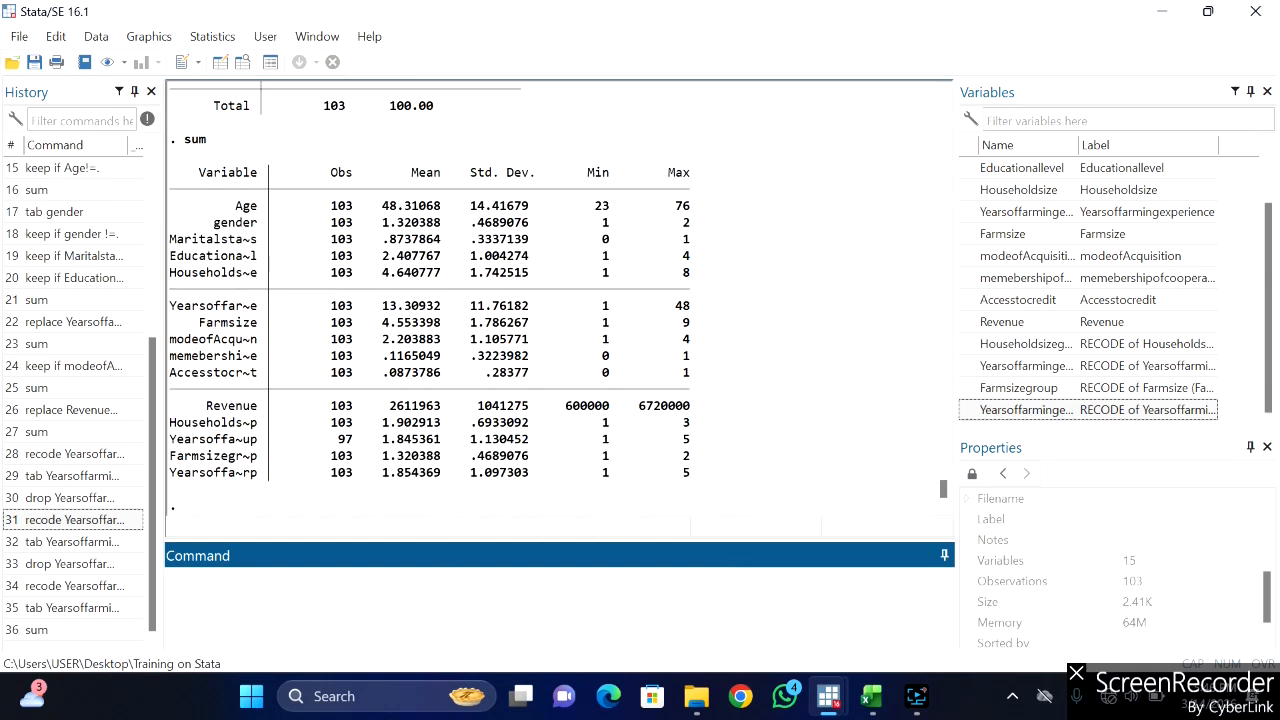
- Drop the older grouped variable Yearsoffarmingexperiencegroup from the dataset
type("drop")
double_click(968, 366)
key("Return")
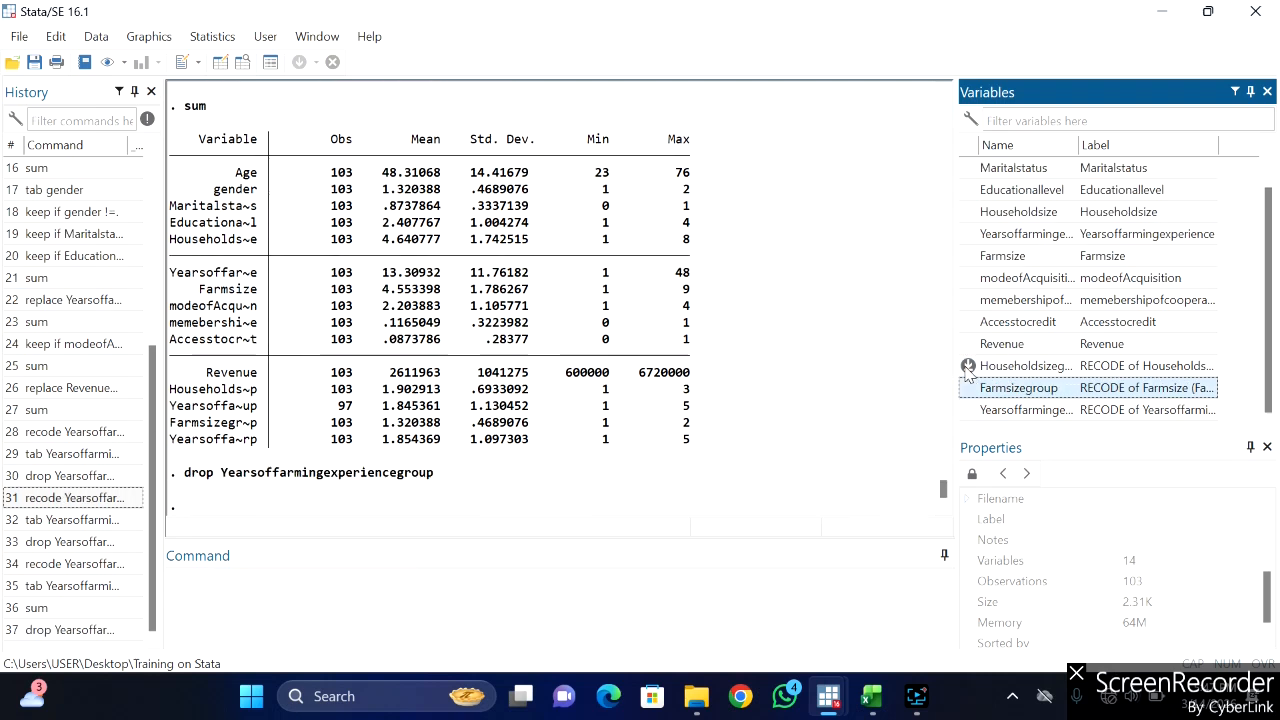
- Summarize all remaining variables and review the cleaned observations in the Data Editor
type("sum")
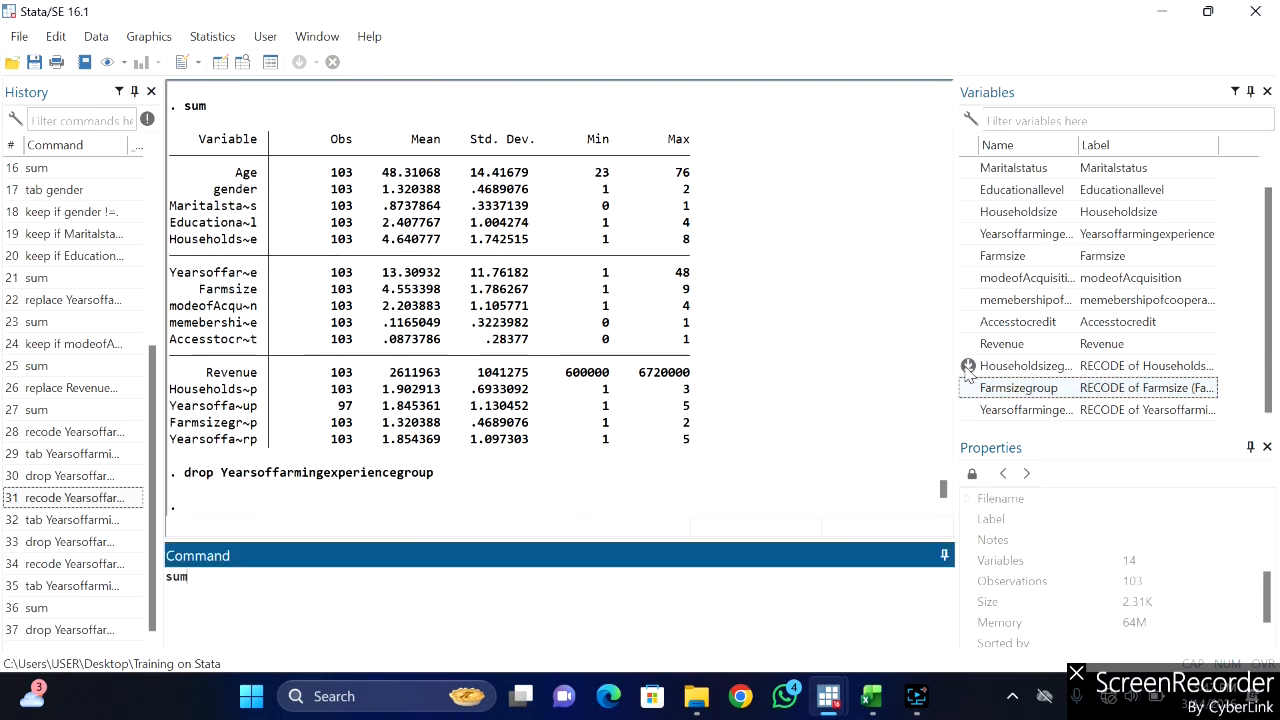
key("Return")
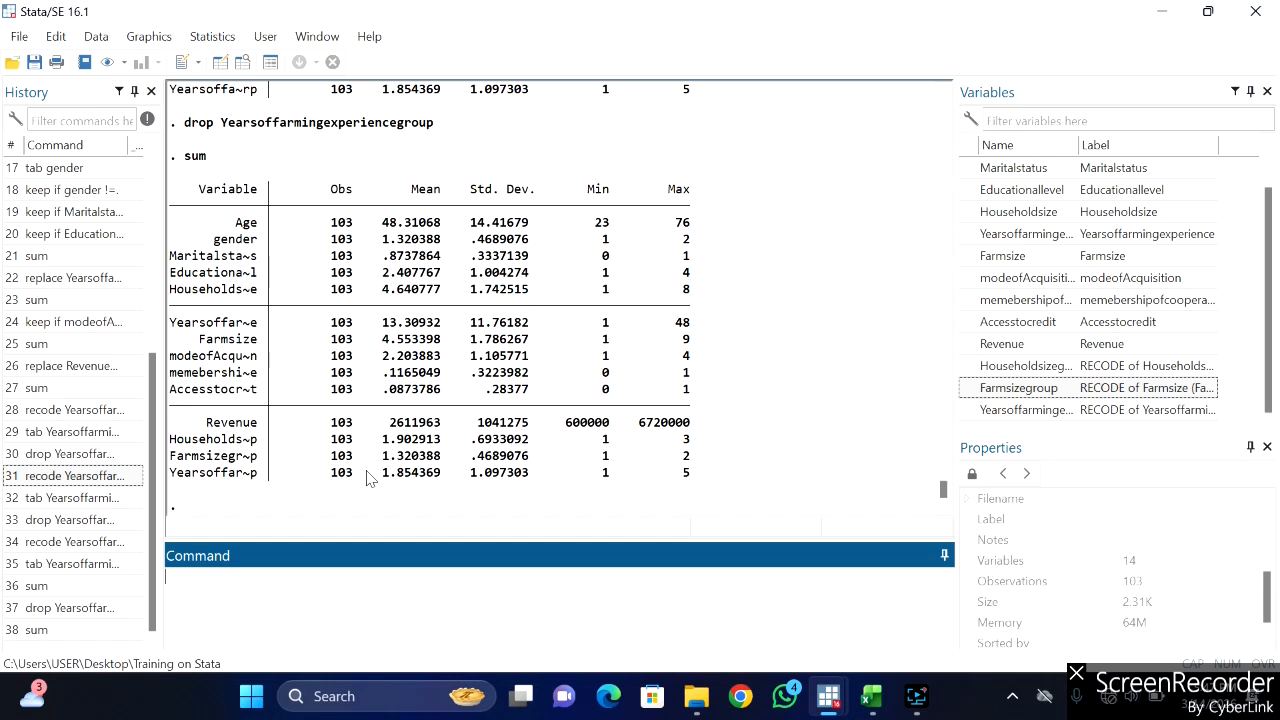
left_click(220, 64)
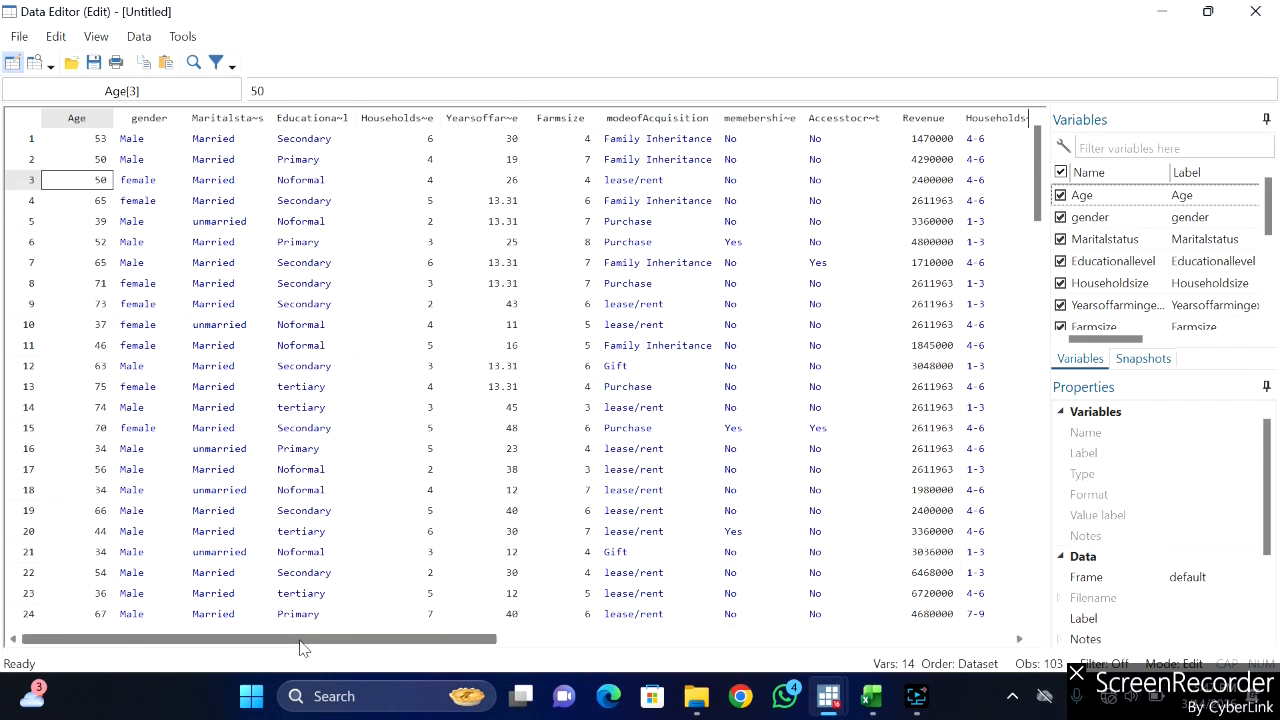
left_click_drag(276, 645, 262, 700)
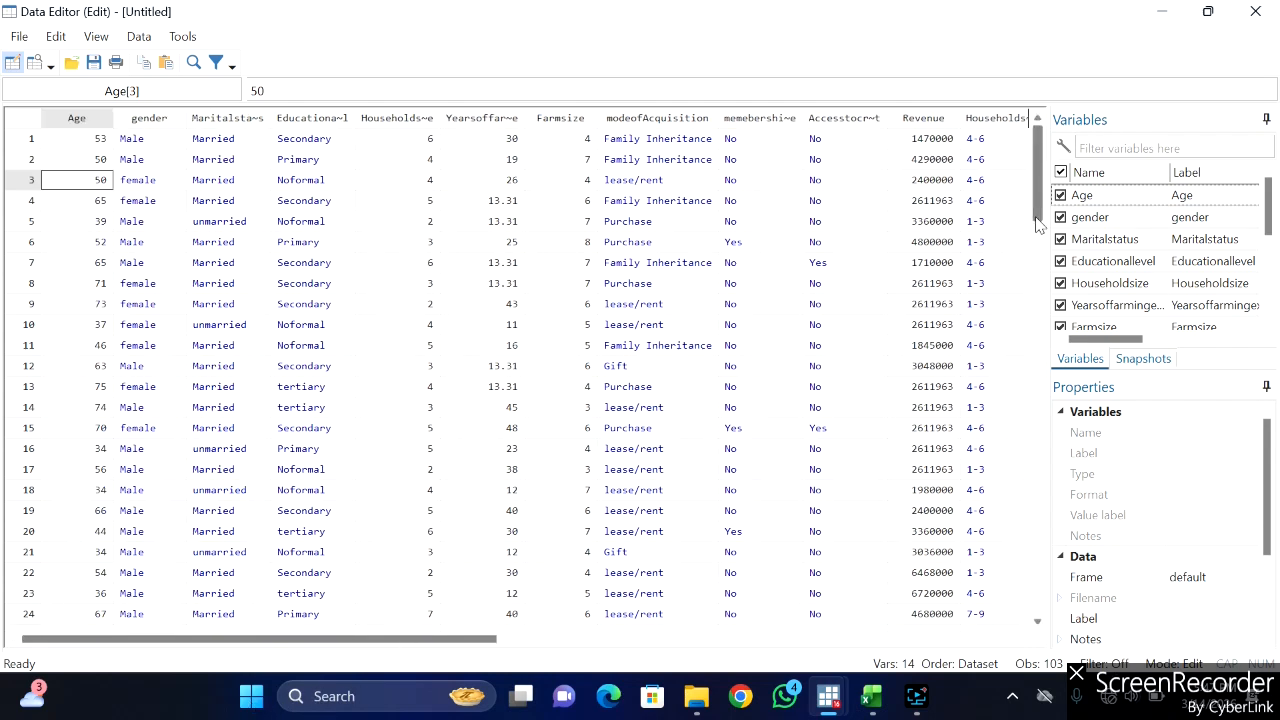
left_click_drag(1038, 225, 985, 60)
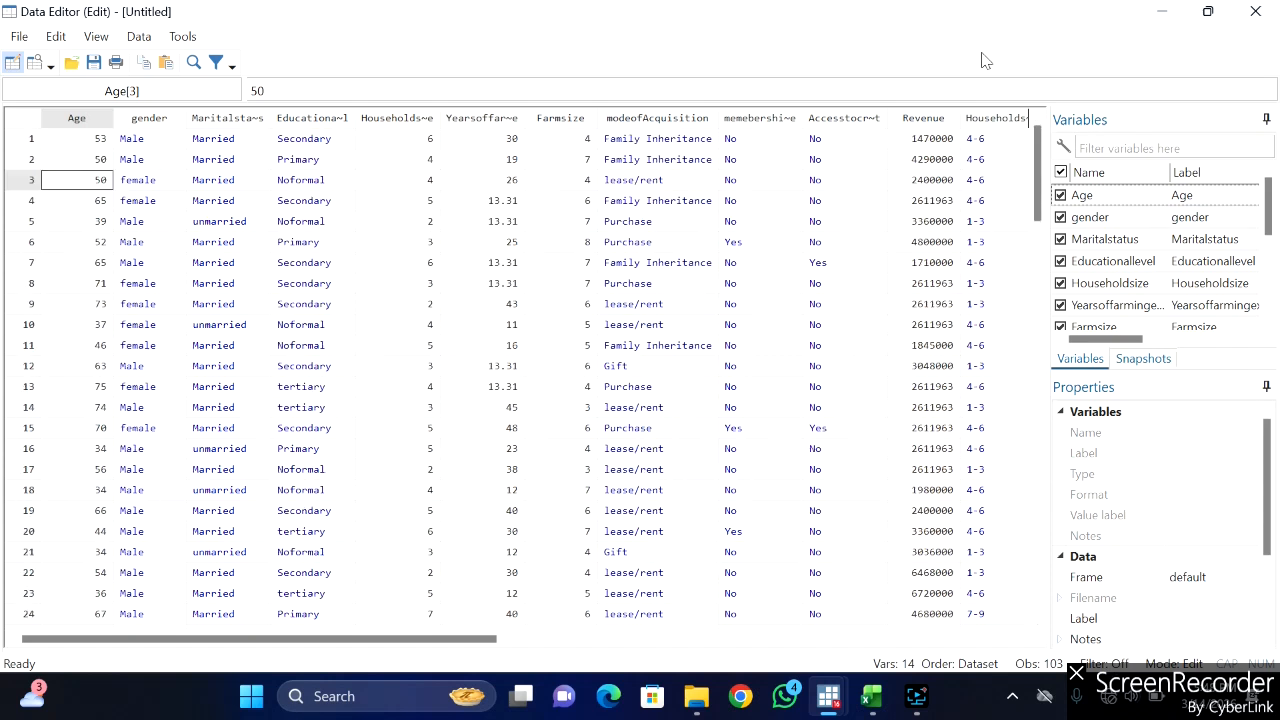